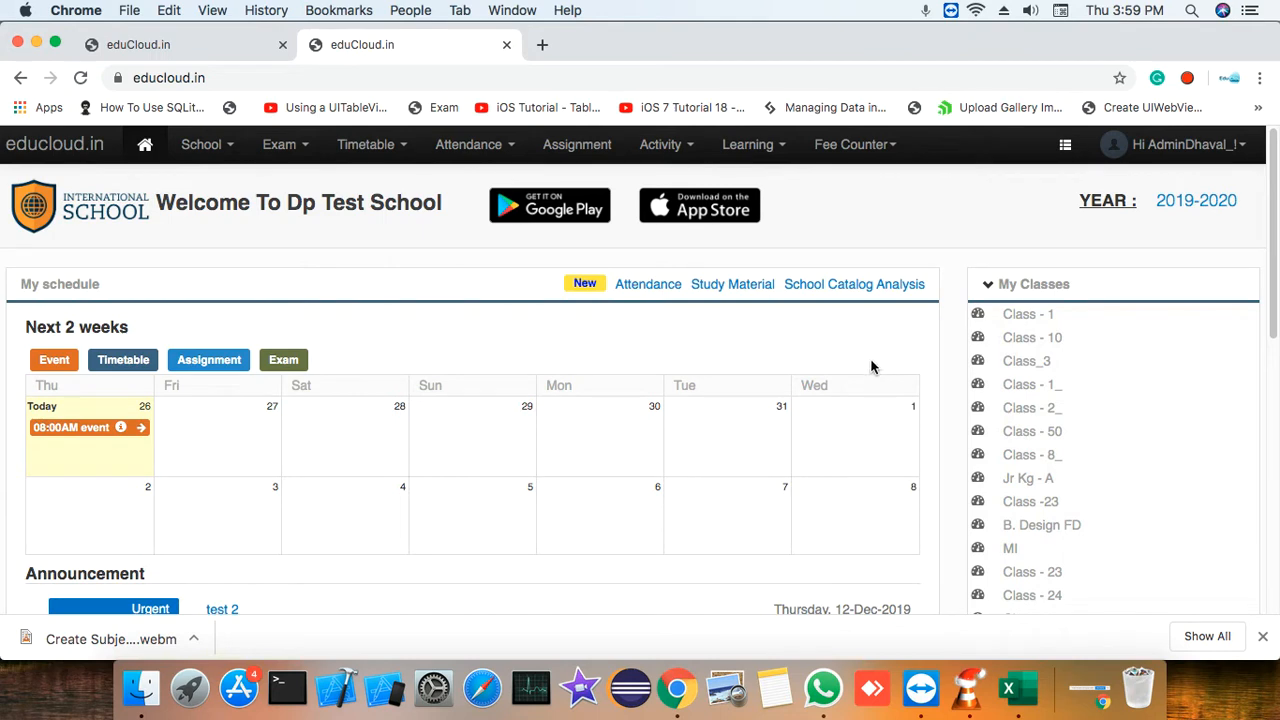
Open the formative assessment management page and start a new class assessment
left_click(281, 147)
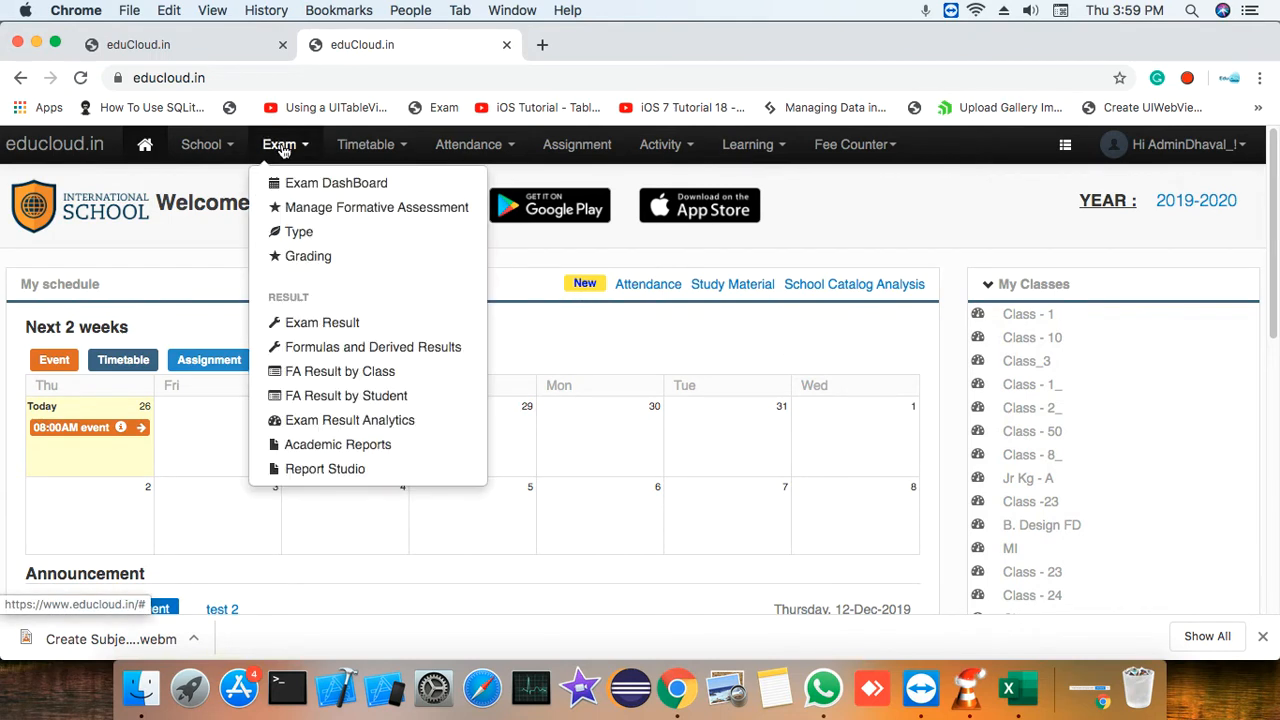
left_click(305, 212)
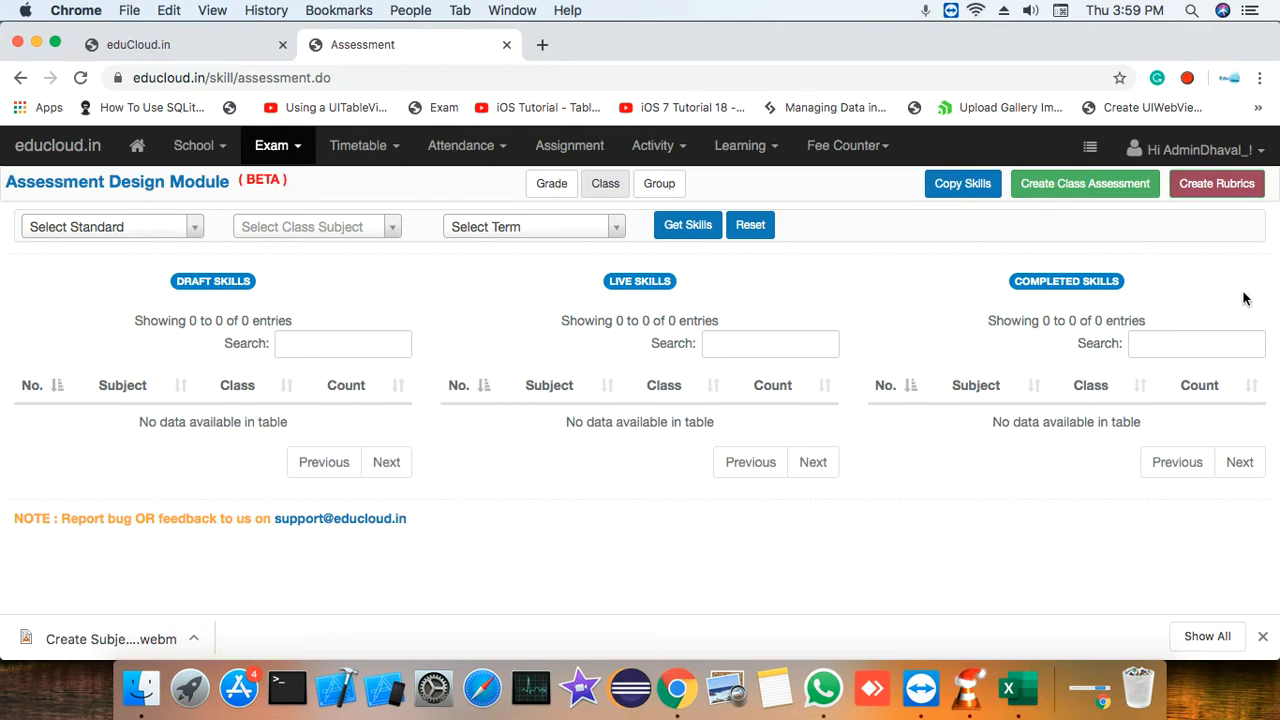
left_click(1119, 190)
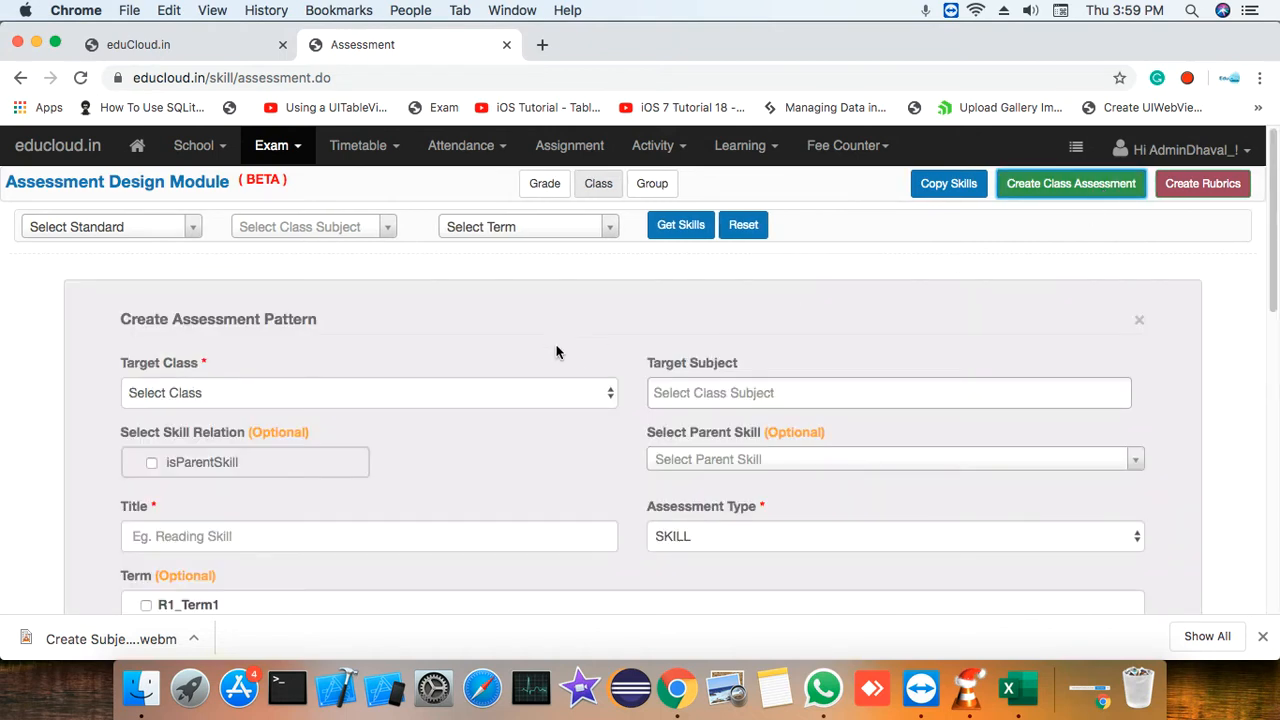
Set the assessment's target class to CLASS 8 A and its target subject to English
left_click(524, 396)
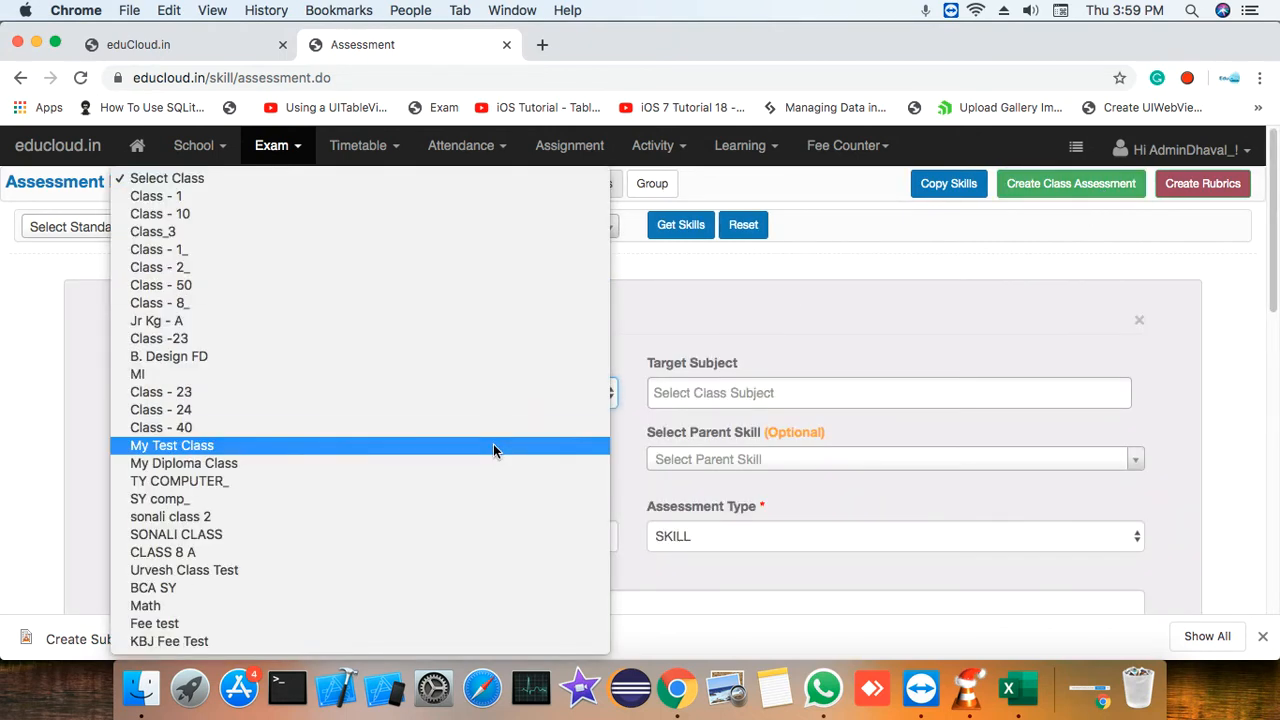
left_click(490, 553)
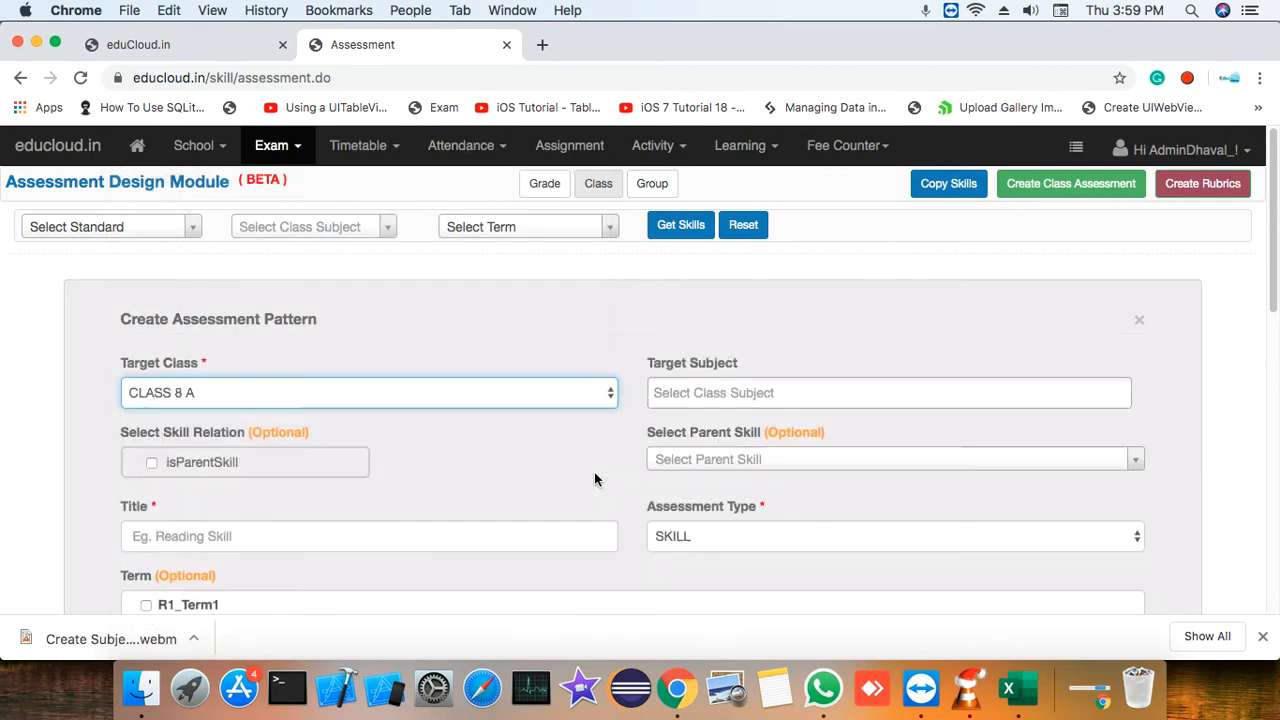
left_click(740, 395)
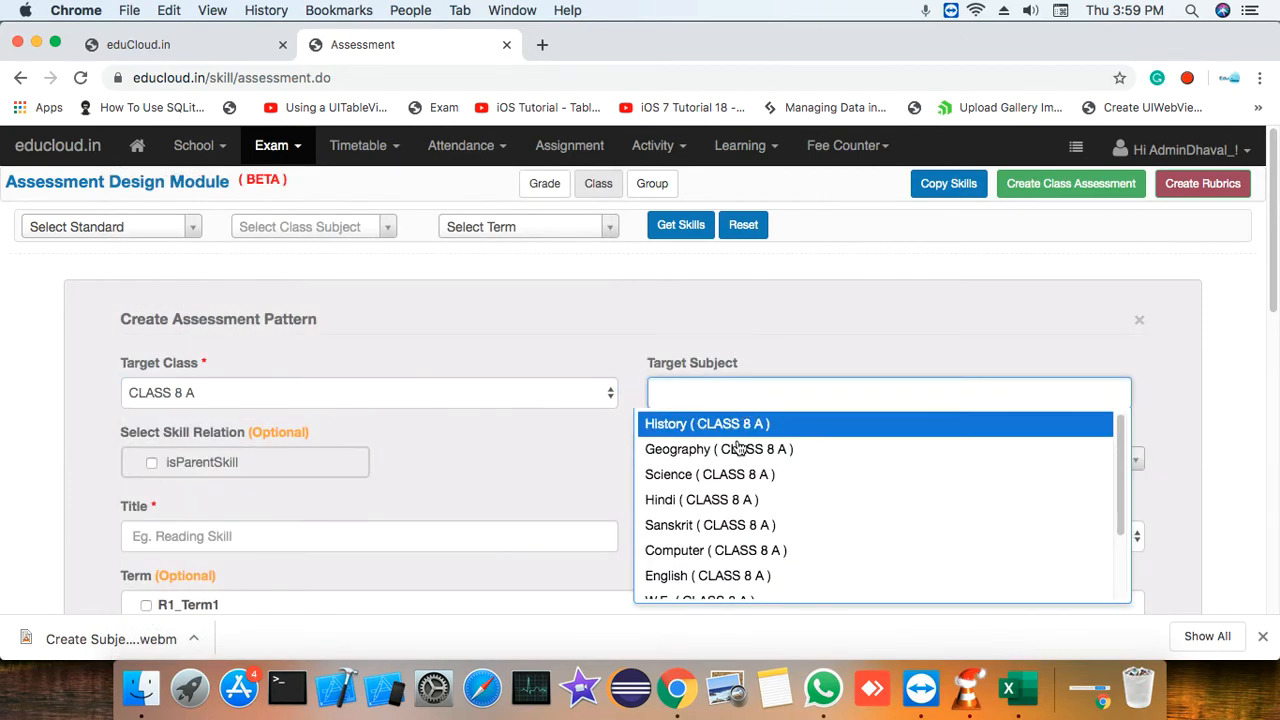
left_click(737, 576)
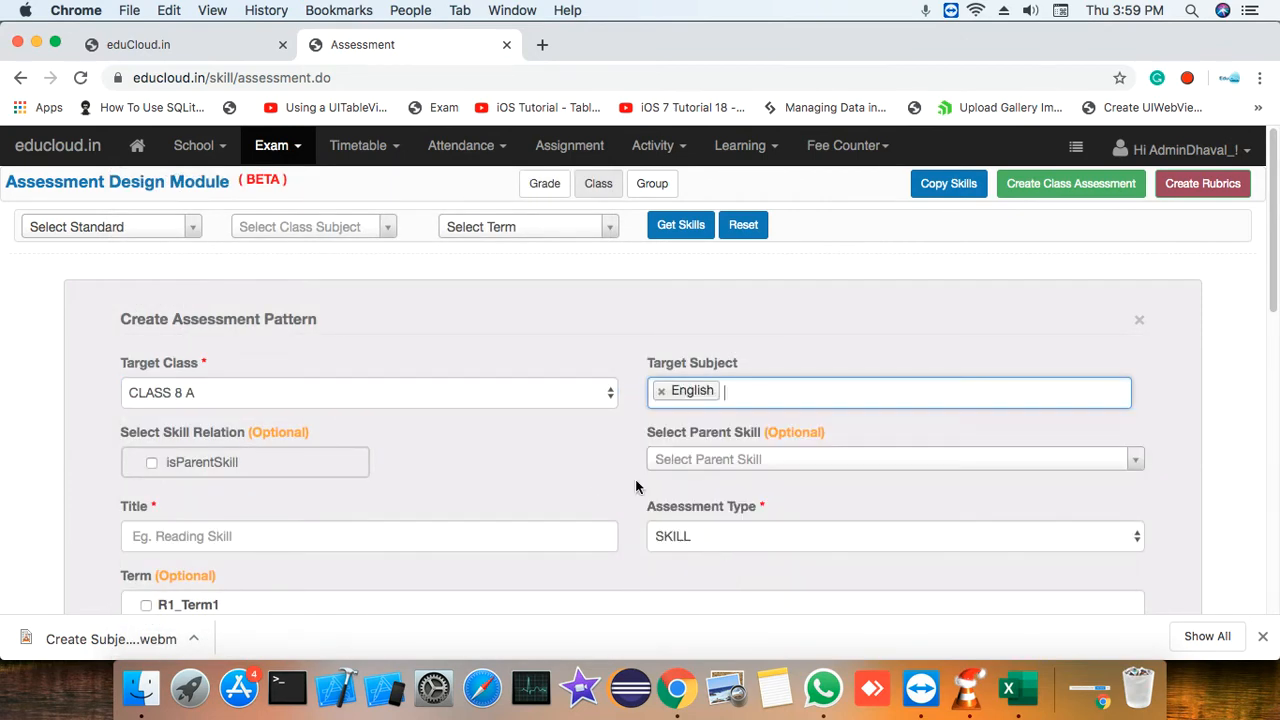
Mark the assessment as a parent skill and title it "Speaking"
scroll(574, 433, "down", 1)
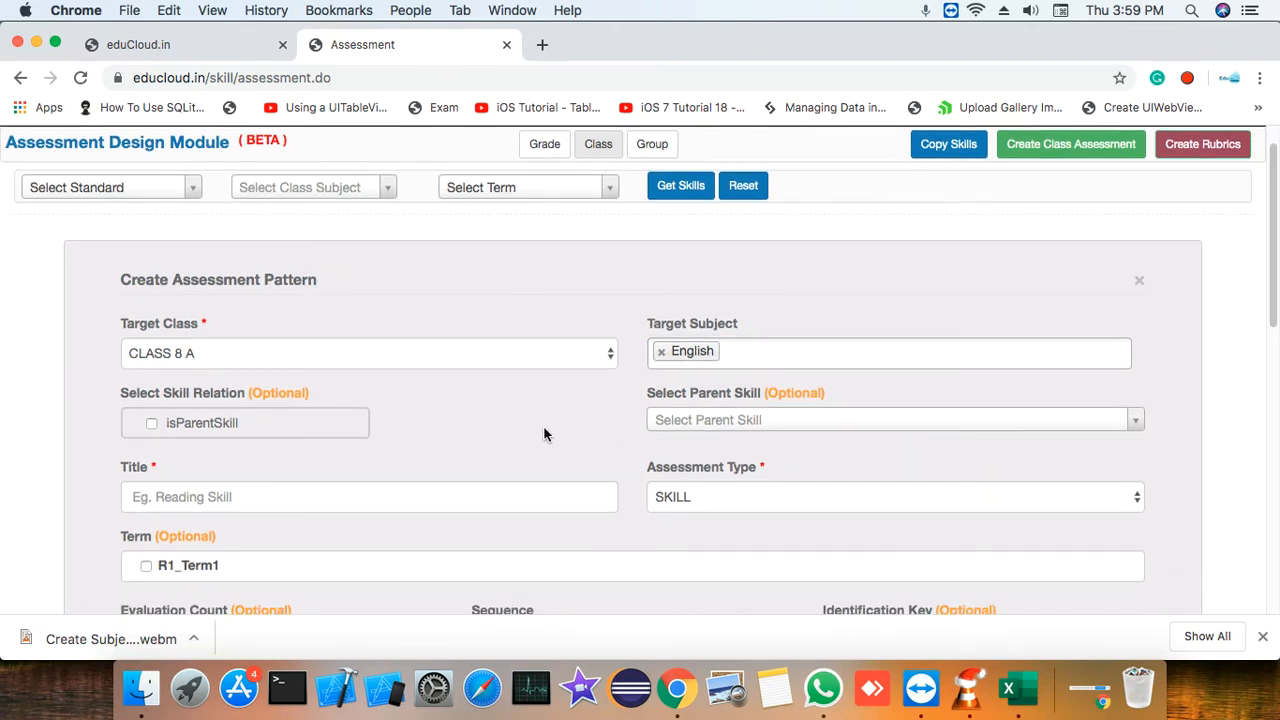
left_click(152, 425)
scroll(660, 406, "down", 1)
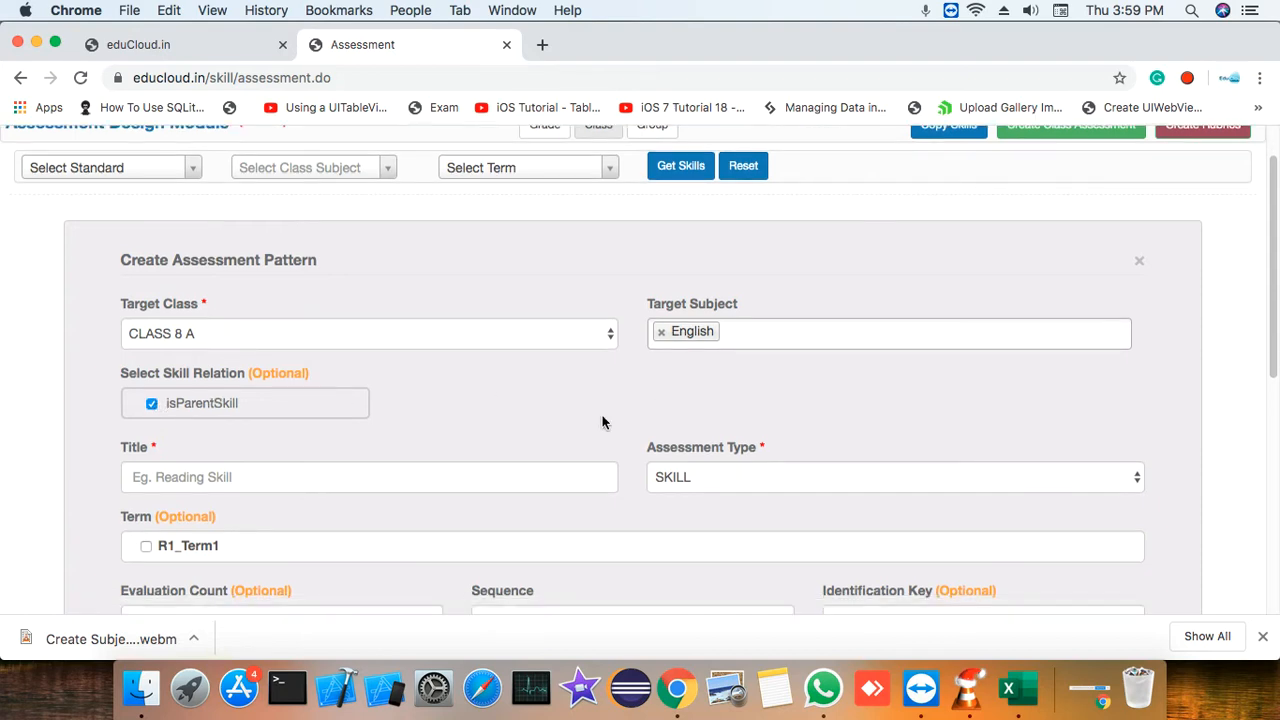
left_click(468, 474)
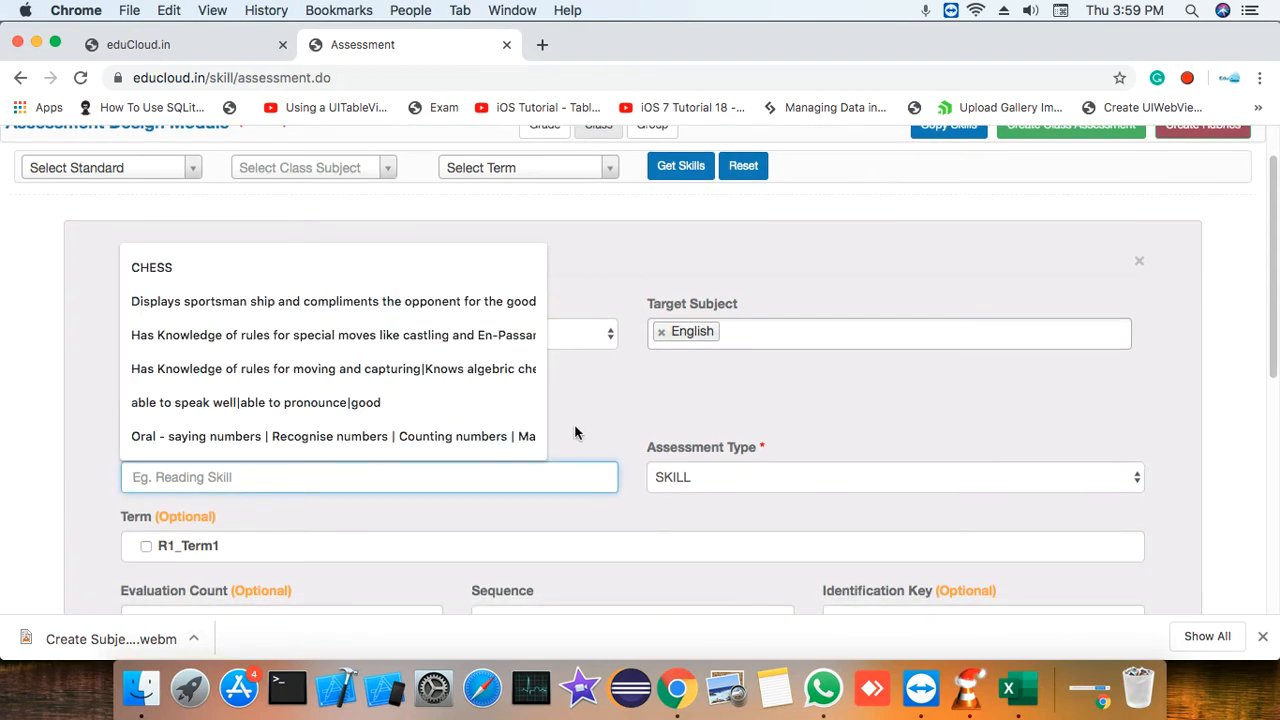
type("Re")
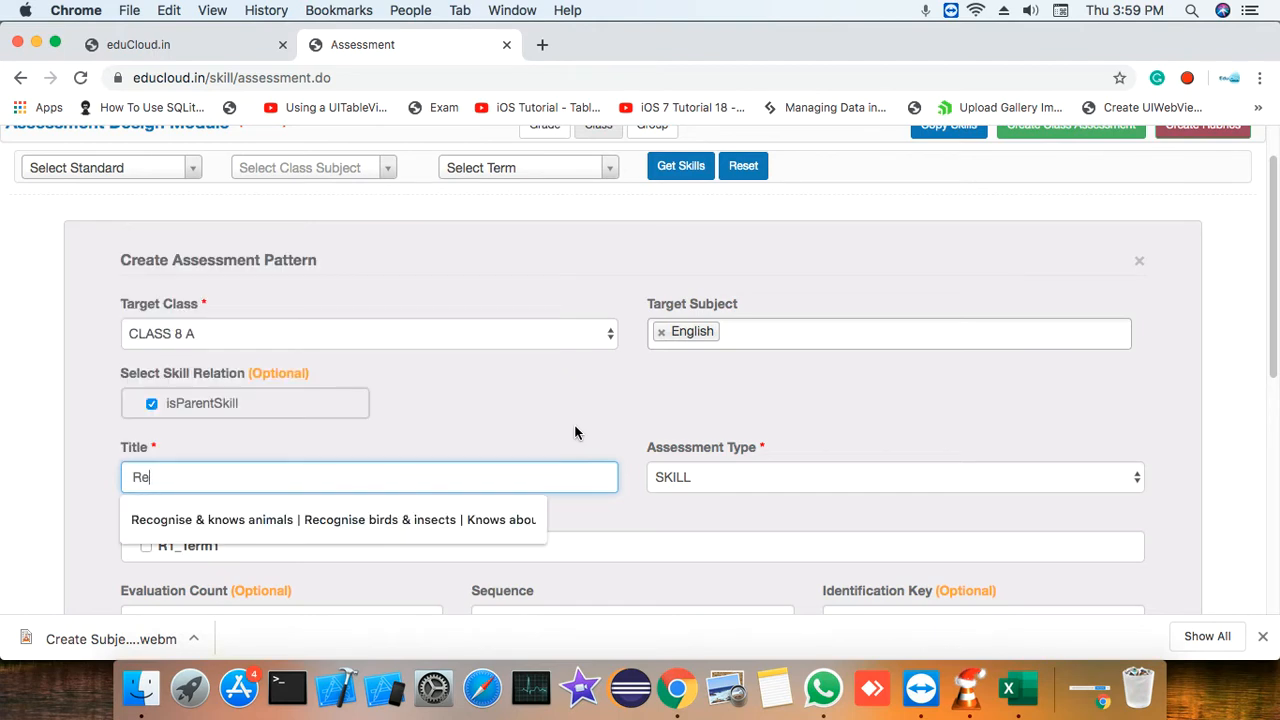
type("adin")
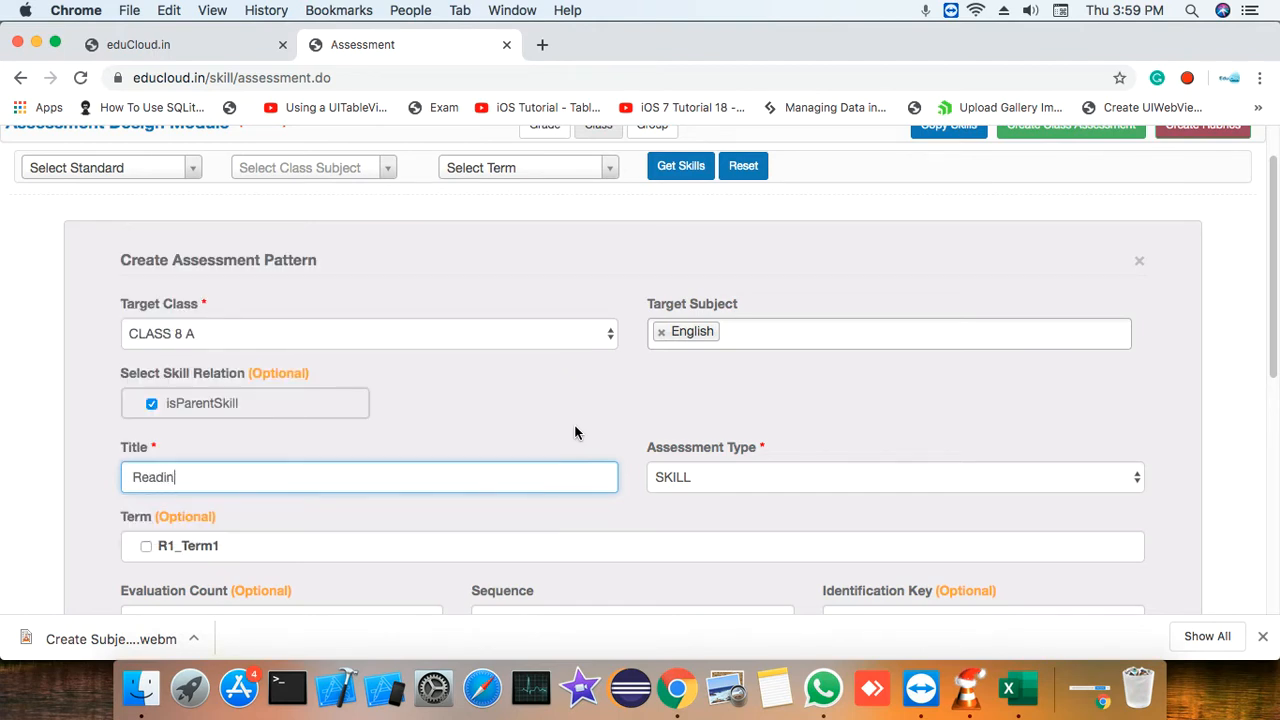
key("BackSpace")
key("BackSpace")
key("BackSpace")
key("BackSpace")
key("BackSpace")
type("Speaking")
Keep the assessment type as SKILL and assign the assessment to the term R1_Term1
scroll(640, 380, "down", 1)
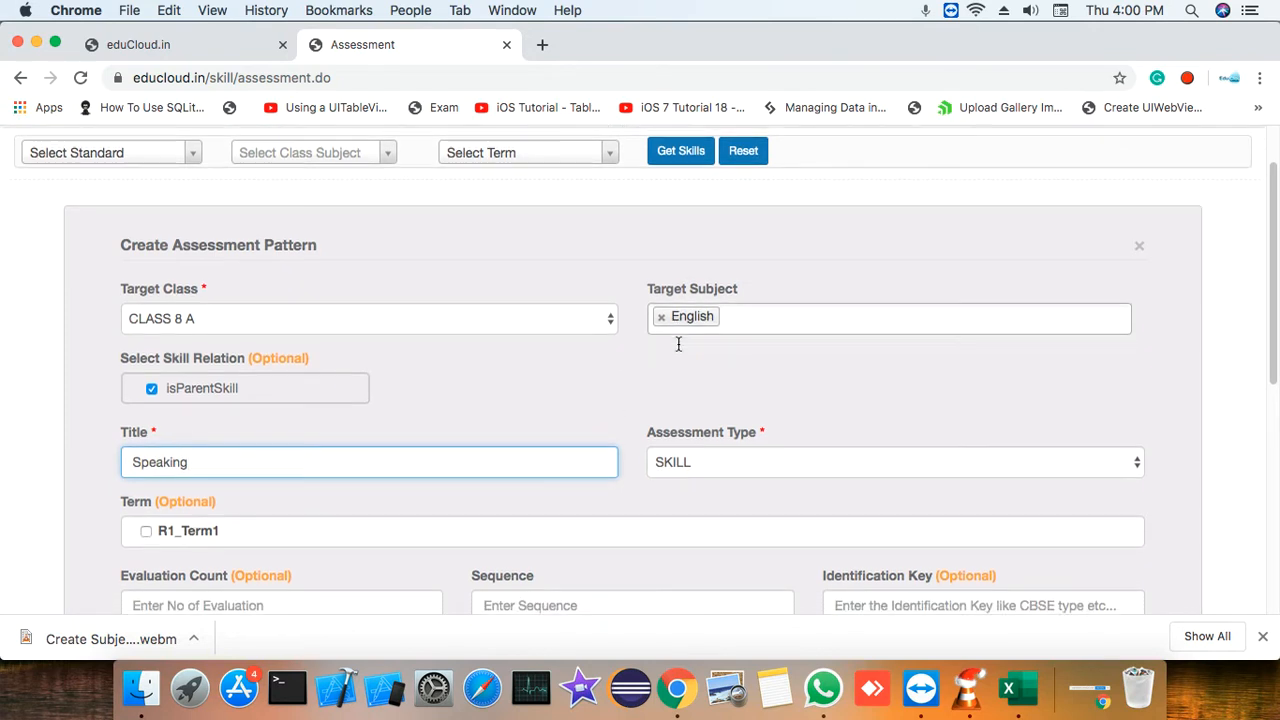
scroll(677, 348, "down", 2)
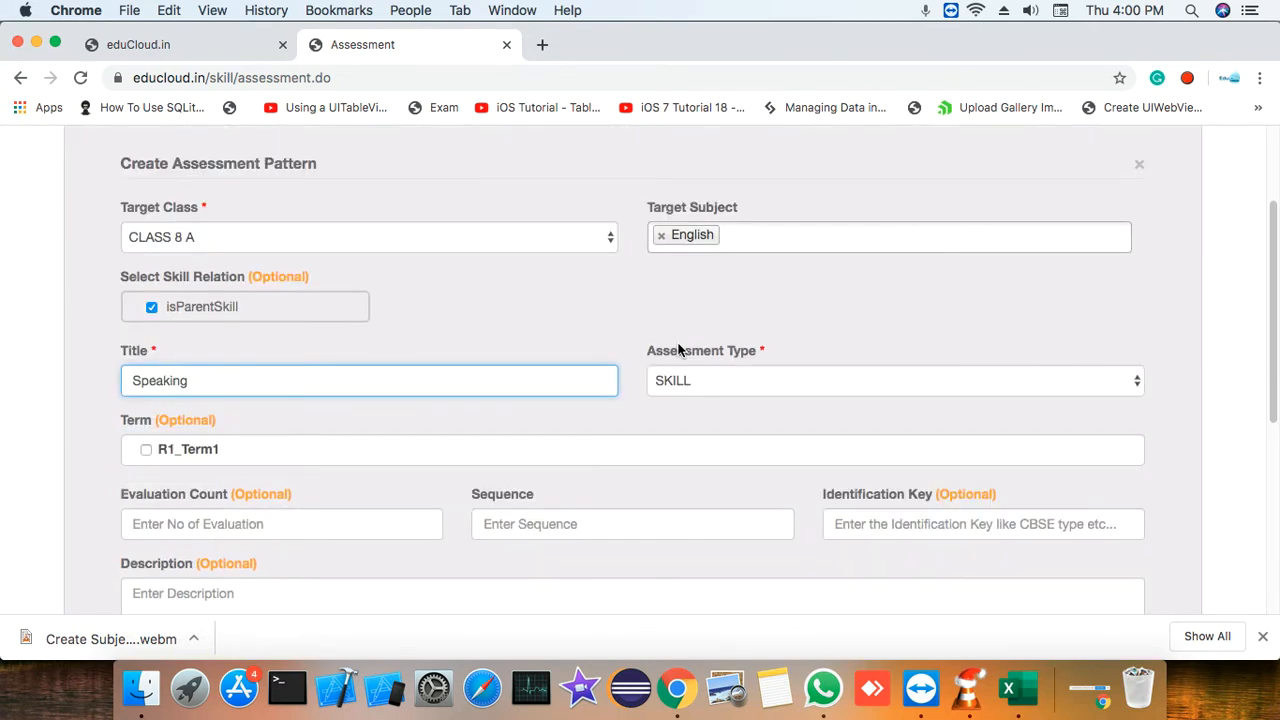
scroll(679, 348, "down", 3)
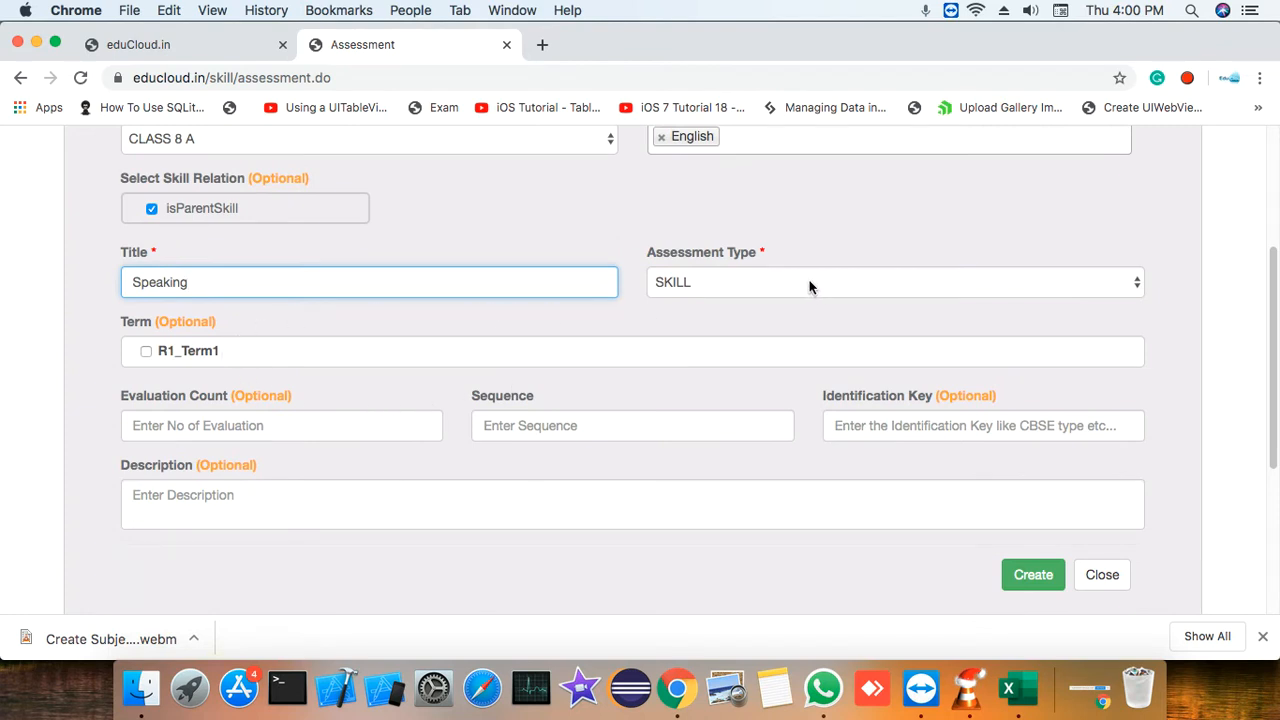
left_click(783, 282)
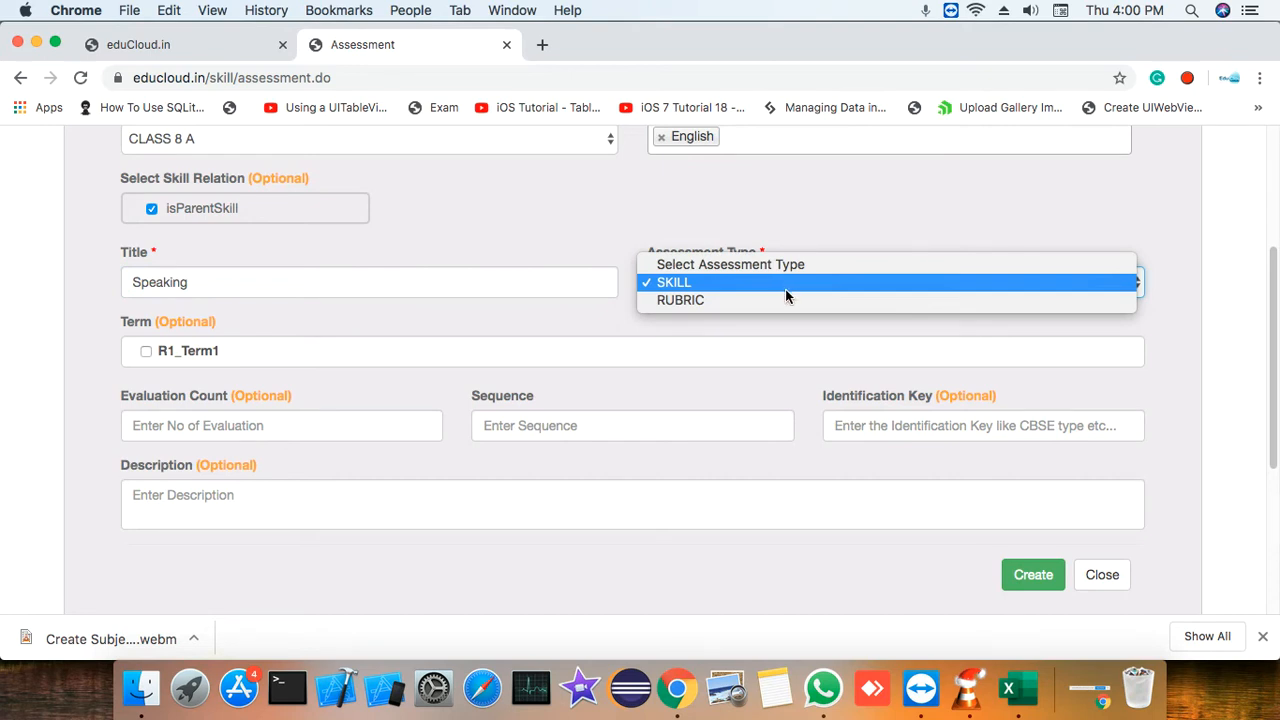
left_click(840, 218)
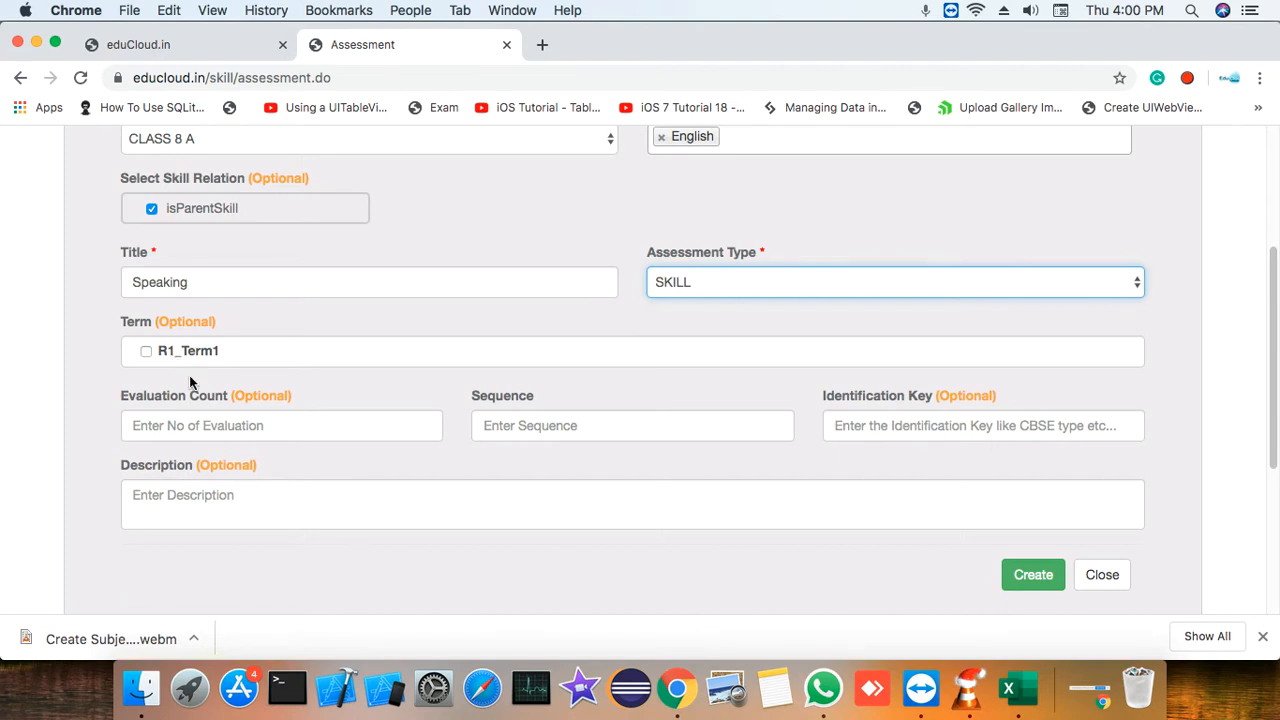
left_click(147, 353)
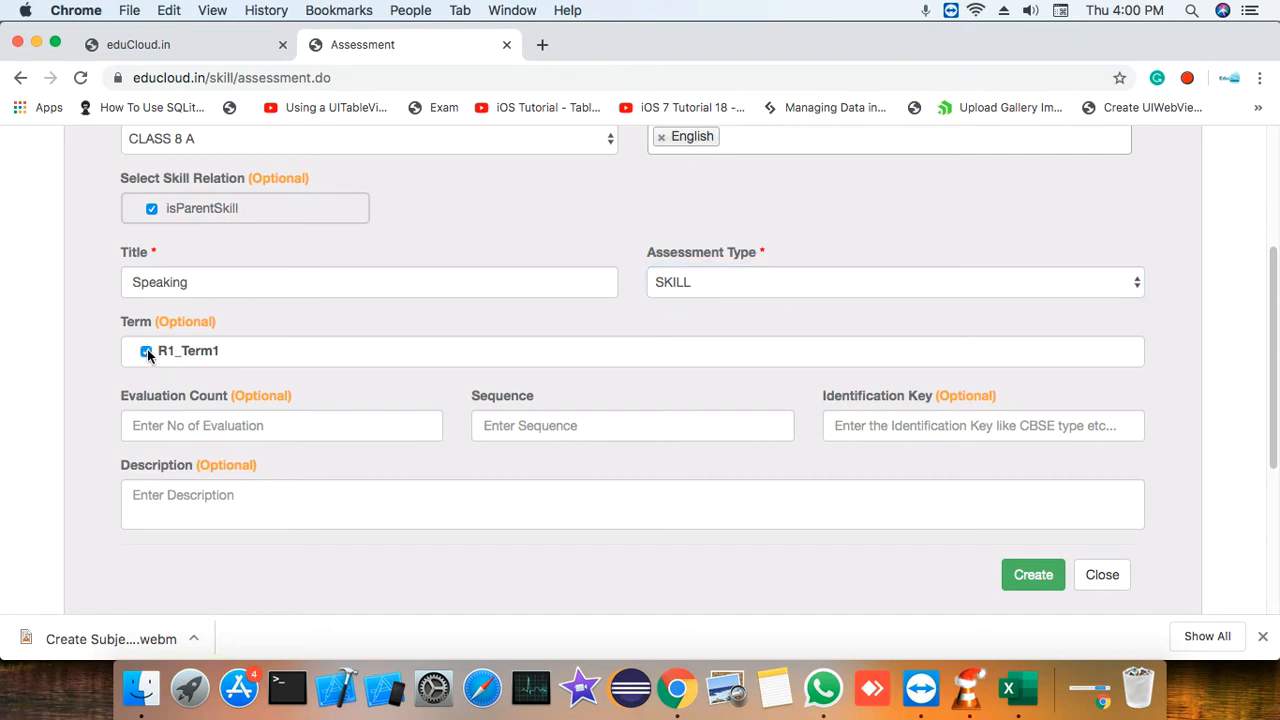
Set the evaluation count of the Speaking assessment to 1
left_click(323, 425)
type("2")
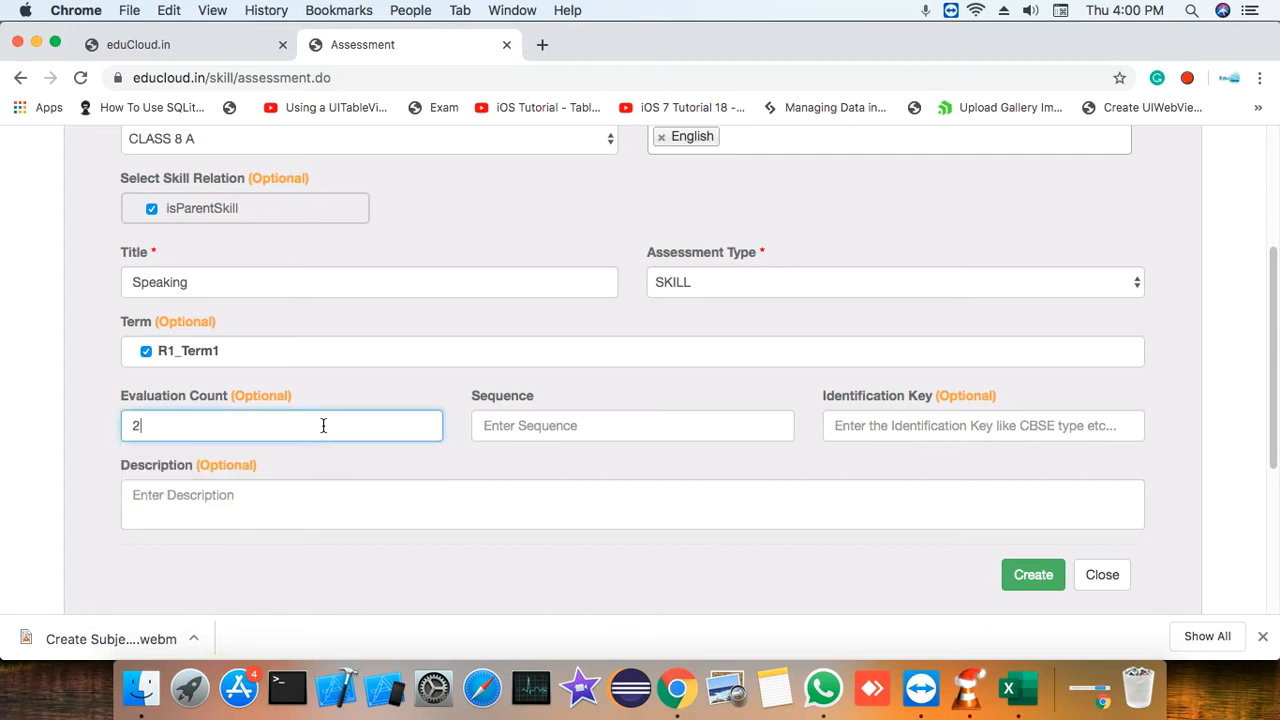
key("BackSpace")
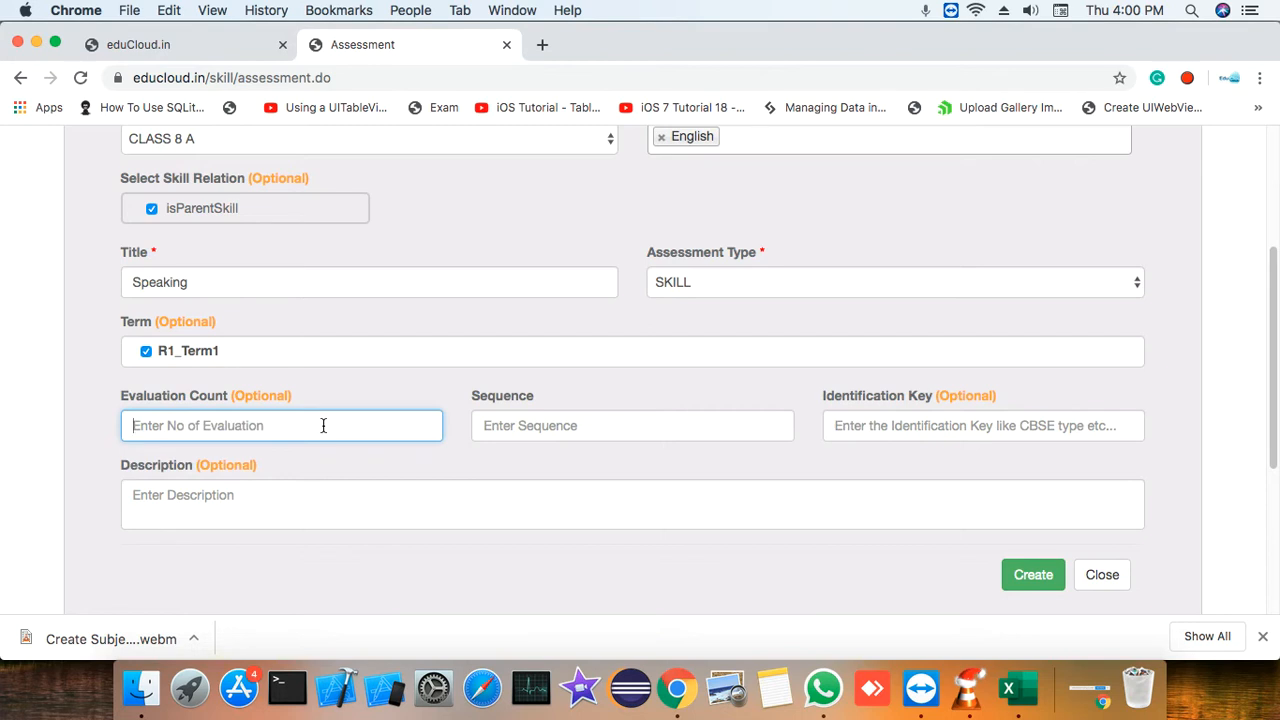
type("4")
key("BackSpace")
type("1")
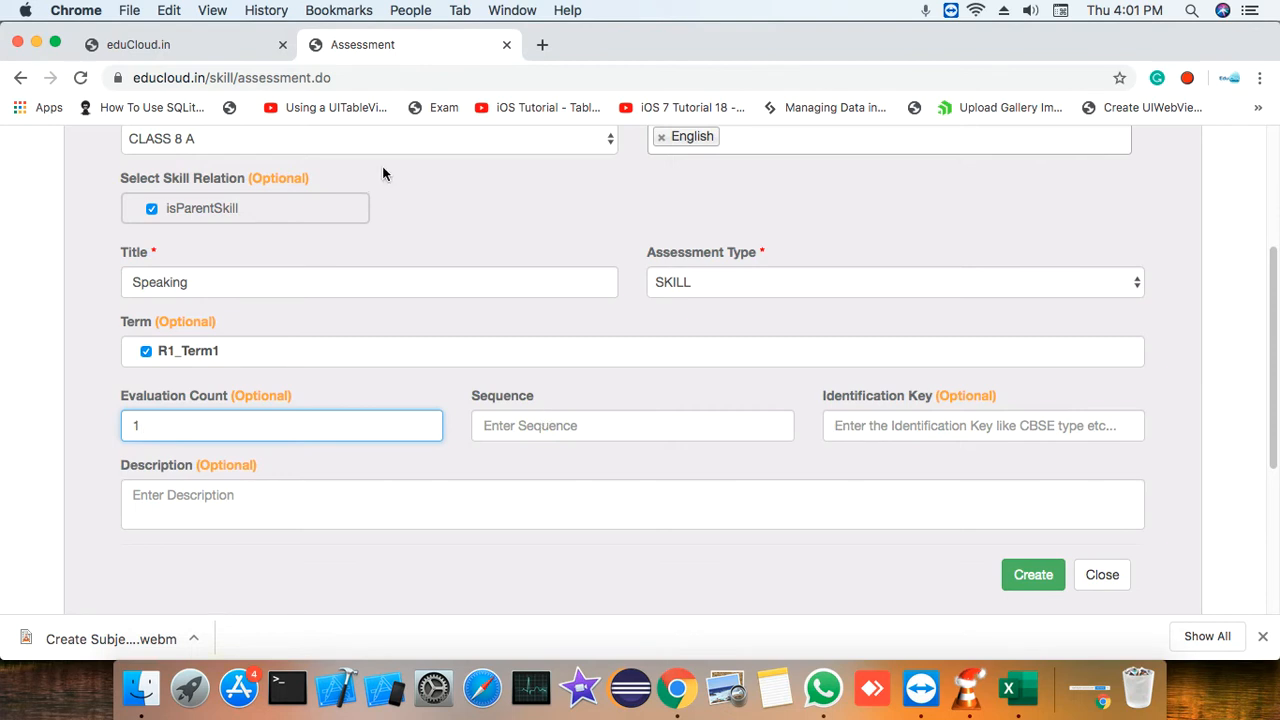
left_click(557, 228)
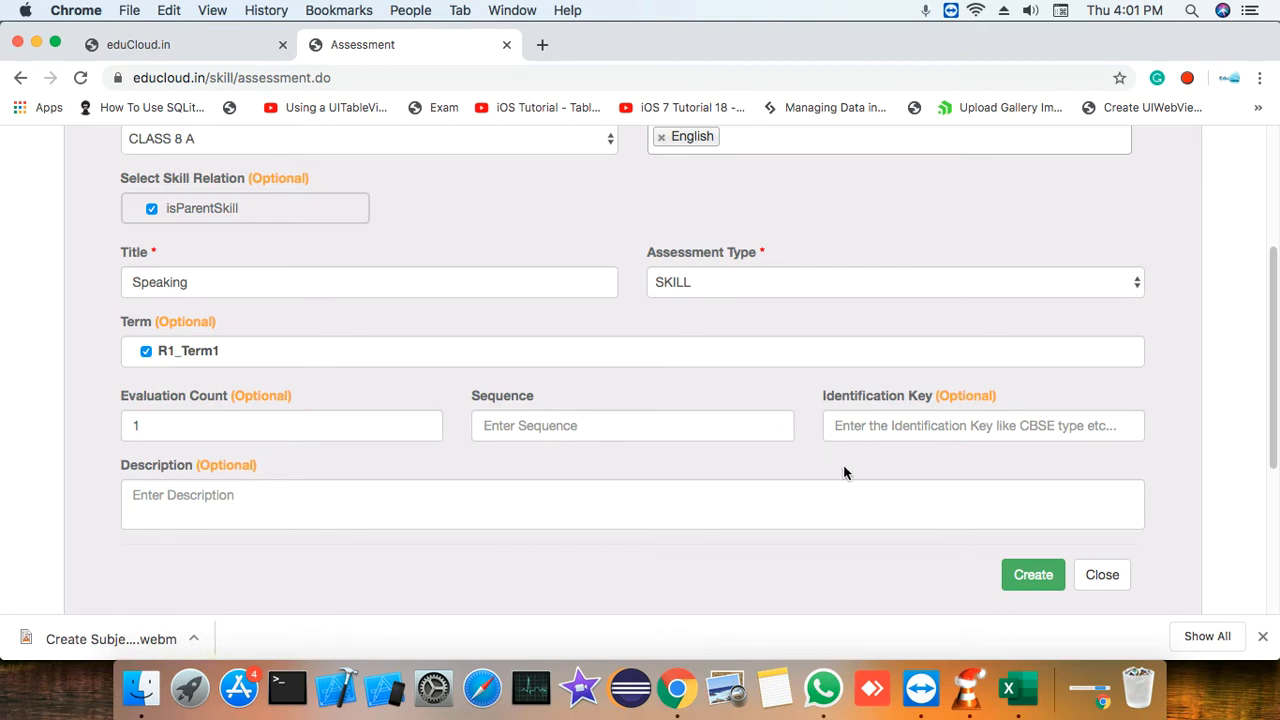
left_click(606, 418)
type("2")
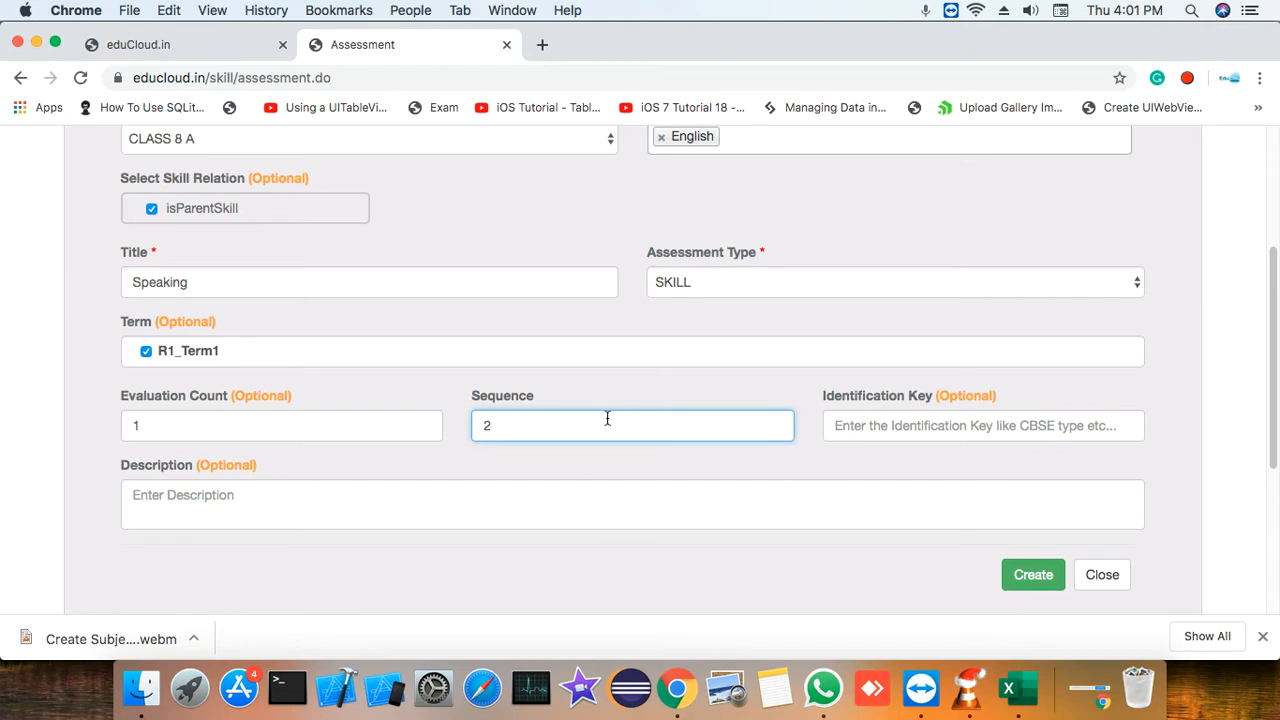
key("BackSpace")
left_click_drag(268, 282, 127, 284)
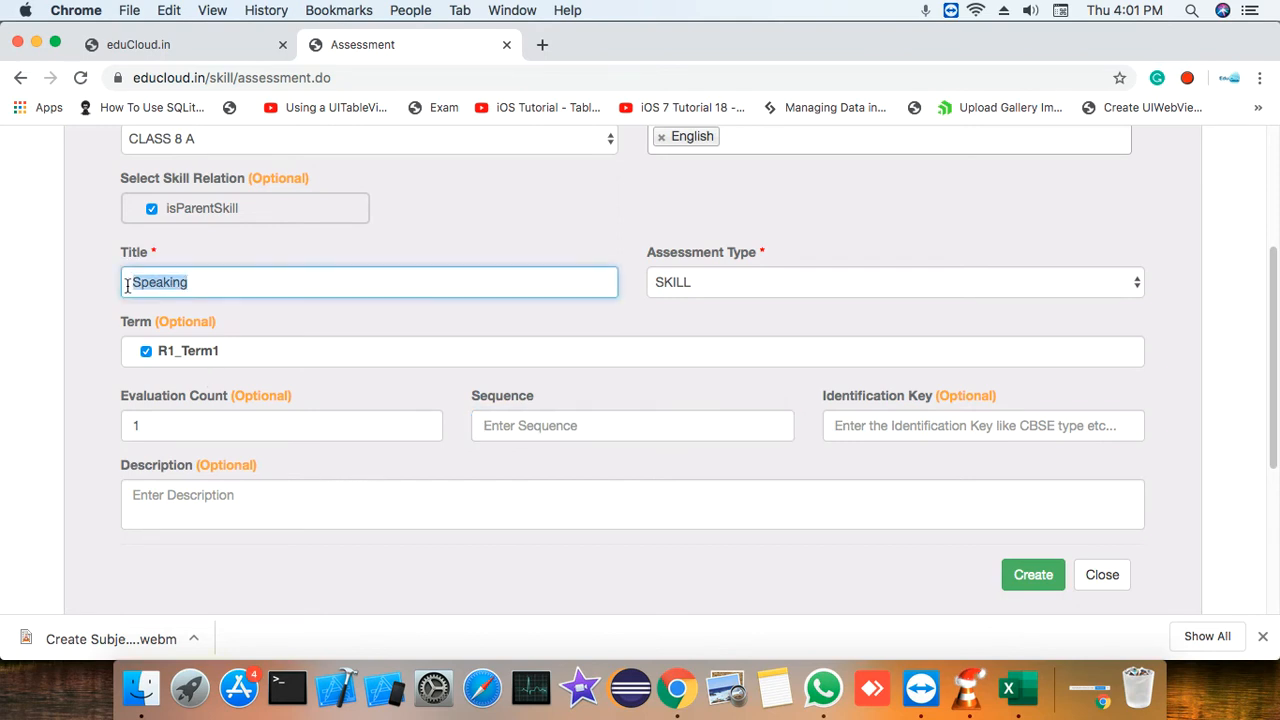
Enter the description "Evaluating students Speaking skills based on performance" and create the assessment
left_click(356, 502)
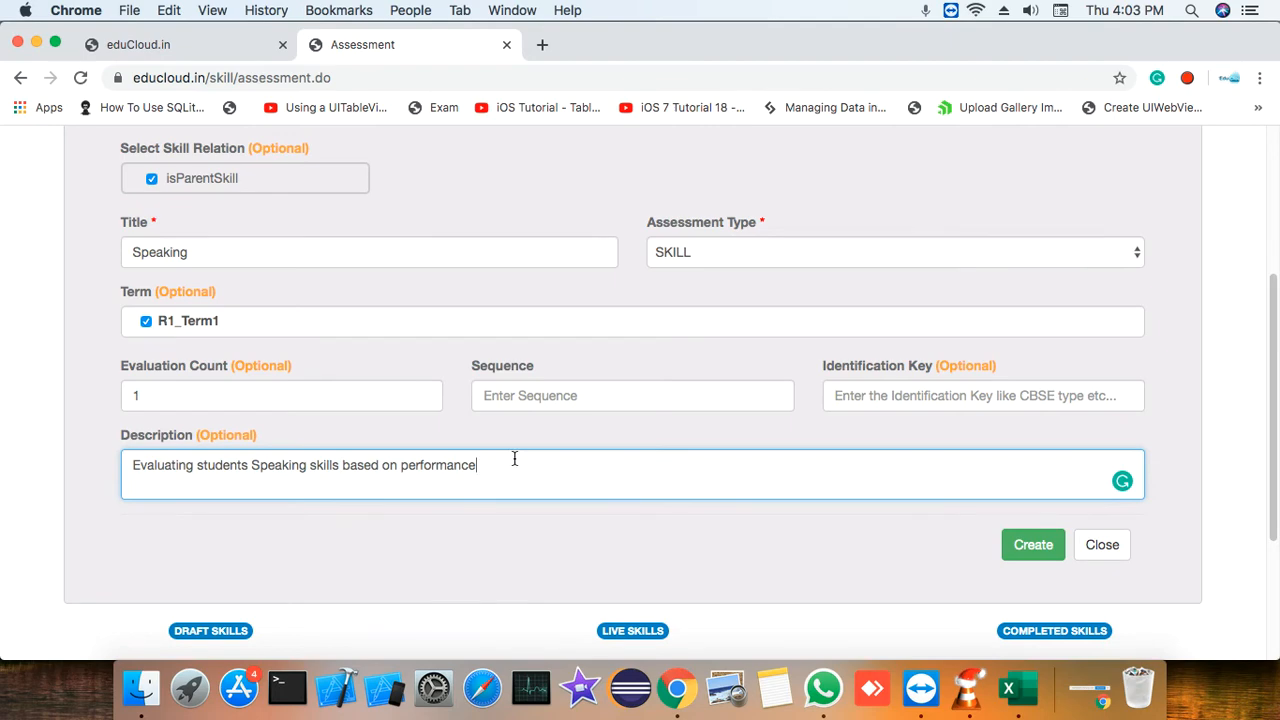
left_click(1044, 558)
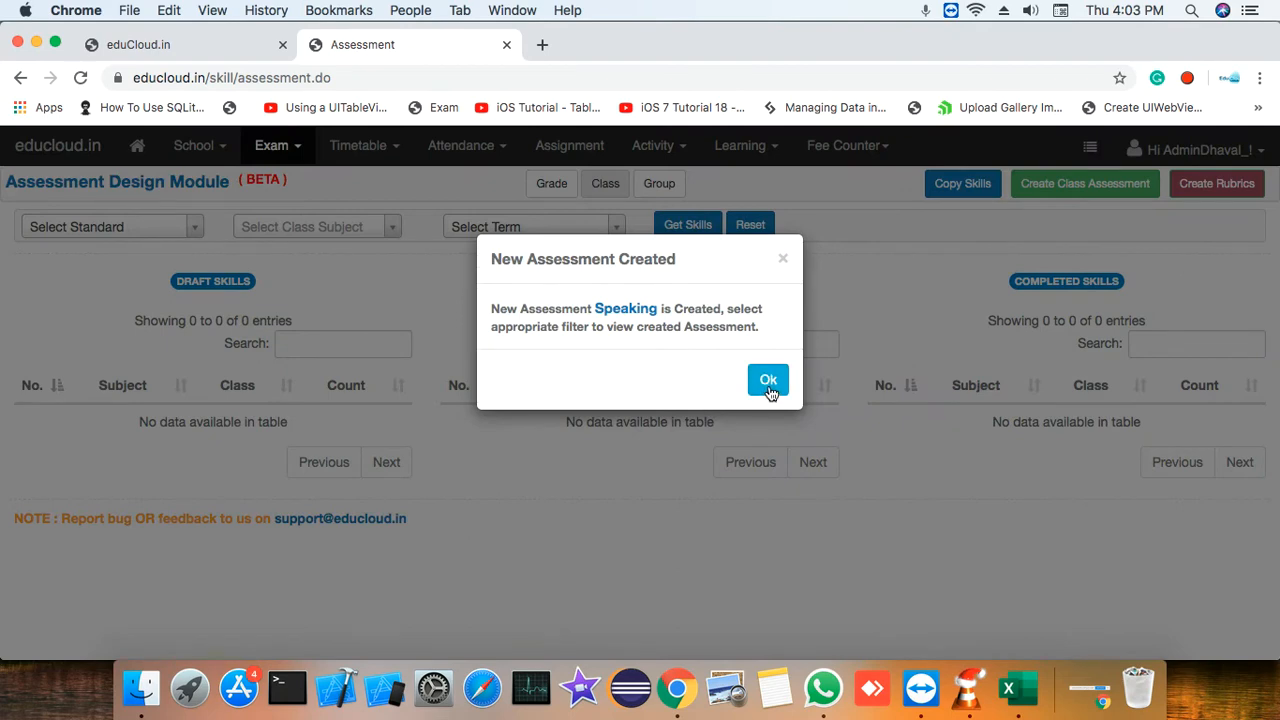
left_click(768, 381)
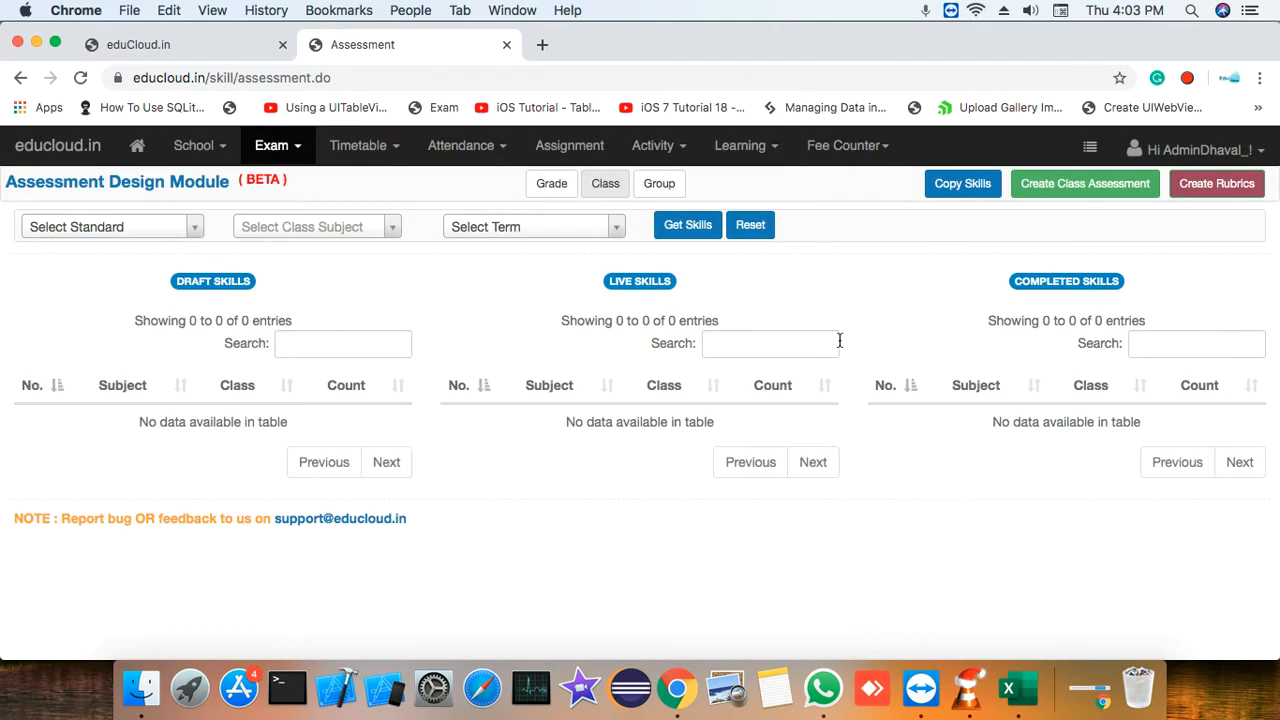
Start another class assessment and set its target class to CLASS 8 A
left_click(1083, 189)
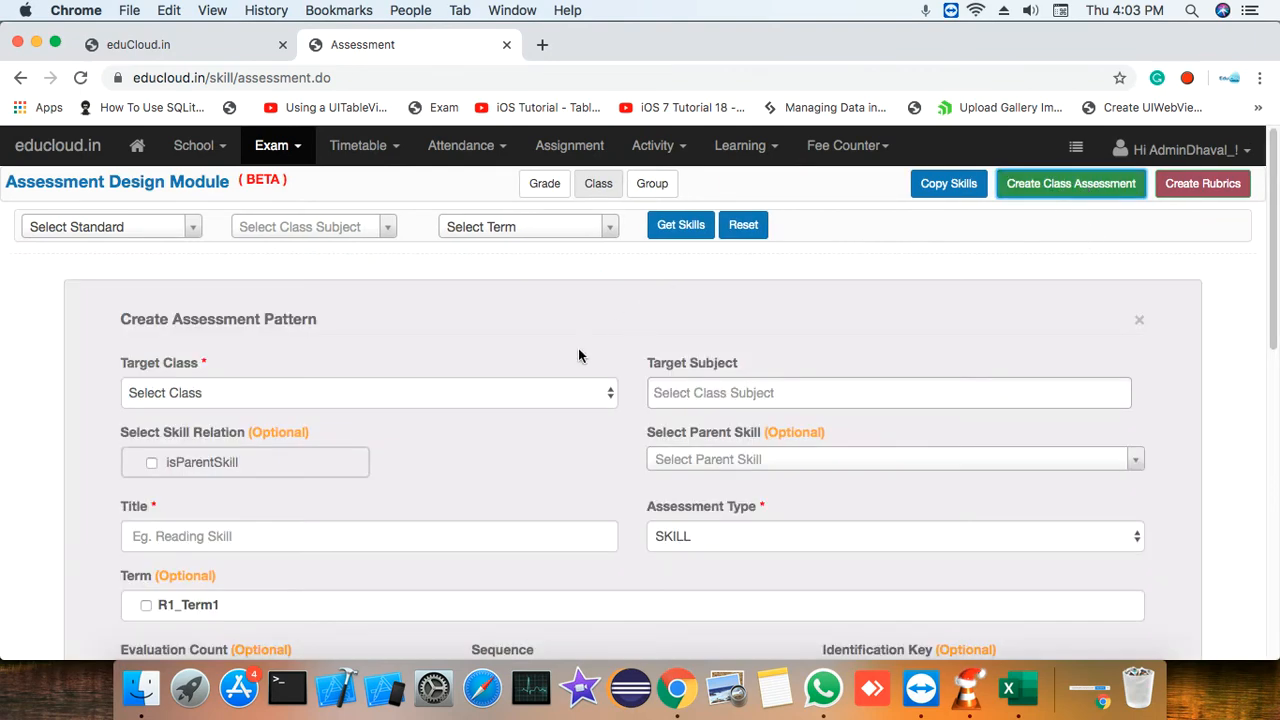
left_click(545, 402)
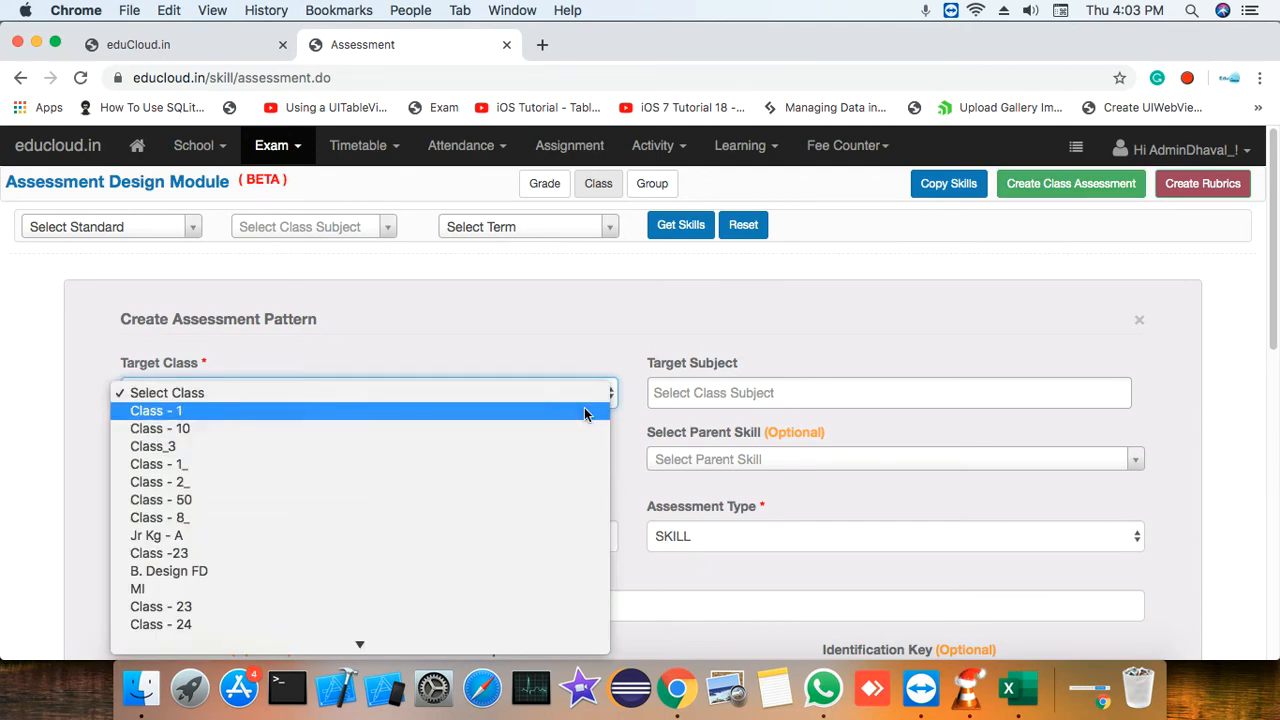
scroll(440, 500, "down", 5)
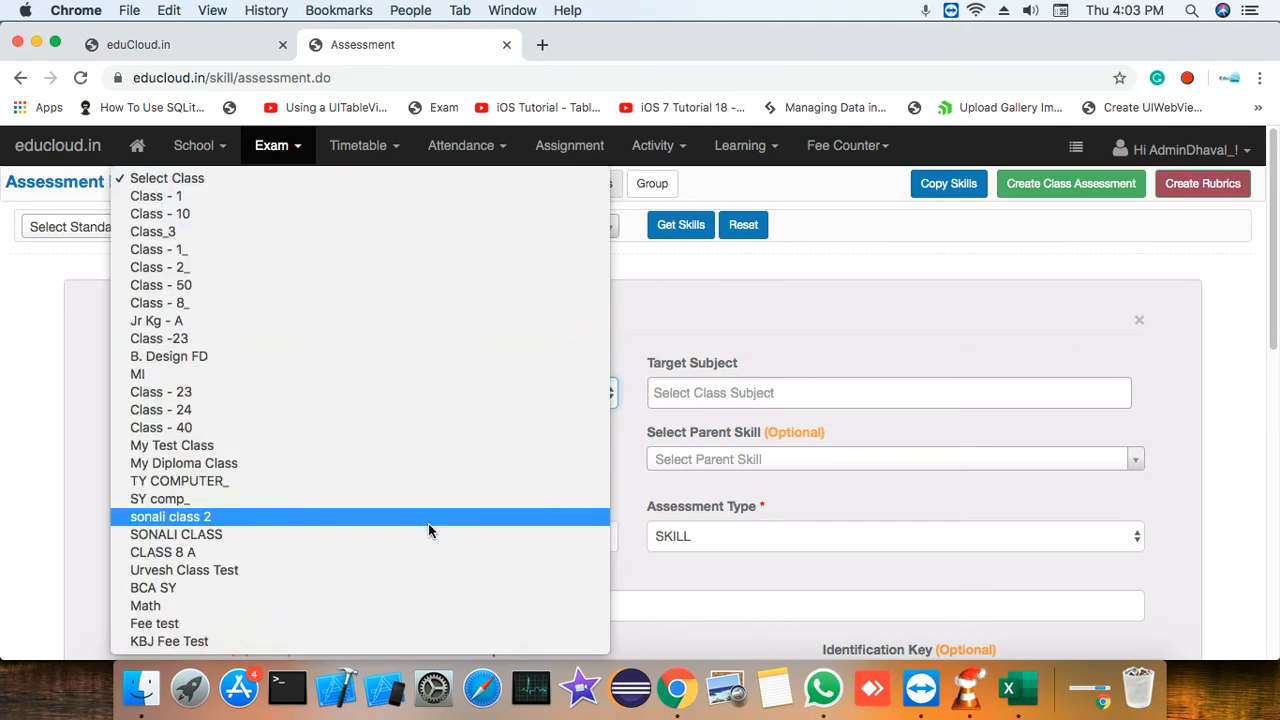
left_click(390, 548)
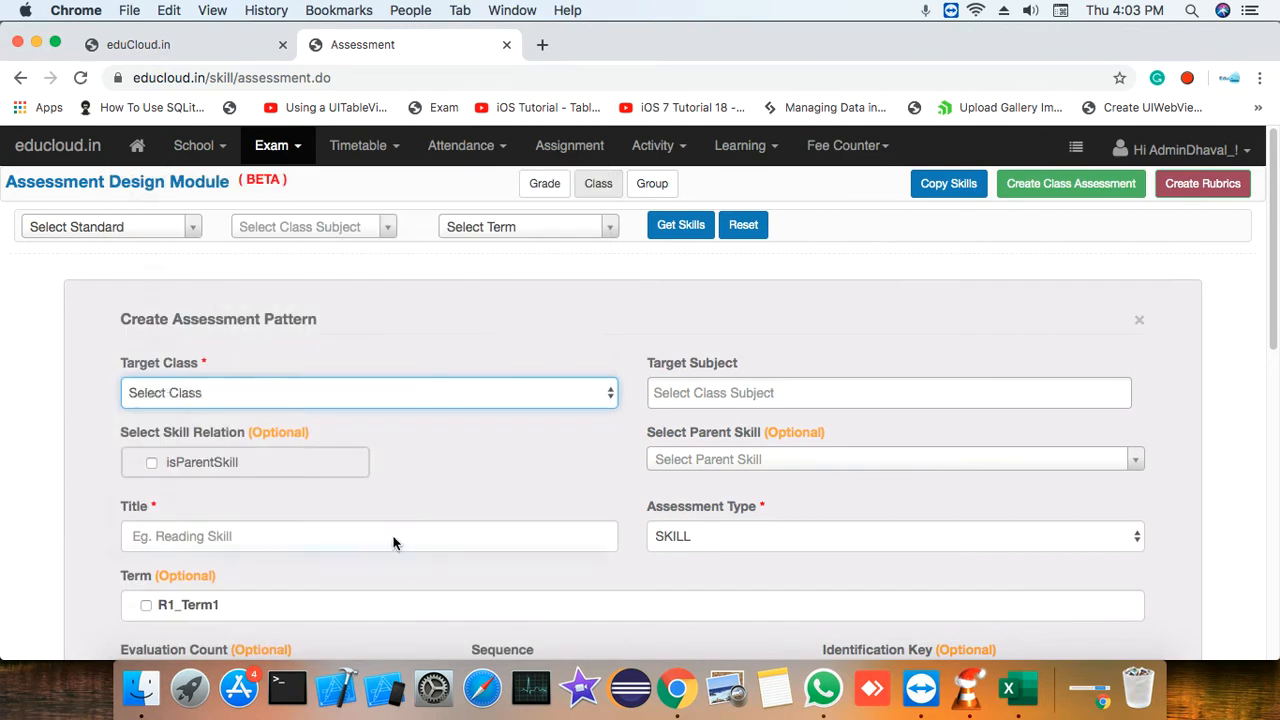
Choose Speaking (CLASS 8 A, R1_Term1, English) as the new assessment's parent skill
left_click(740, 460)
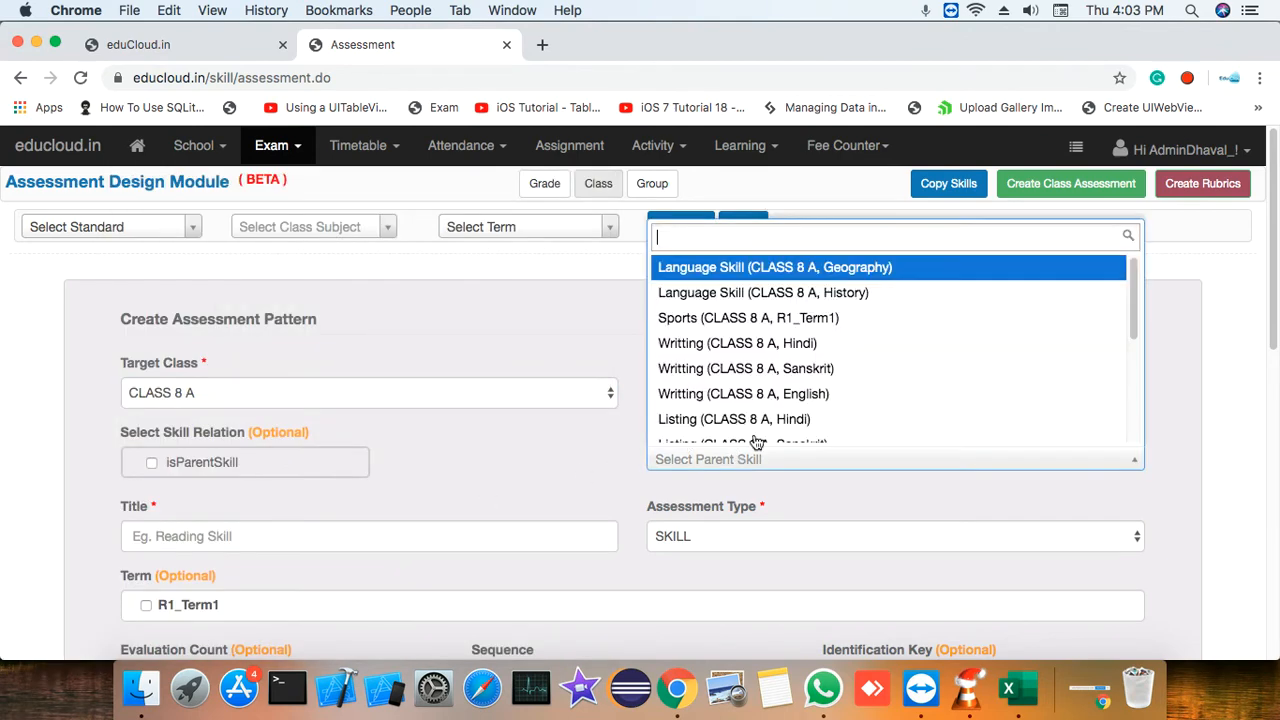
scroll(752, 440, "down", 5)
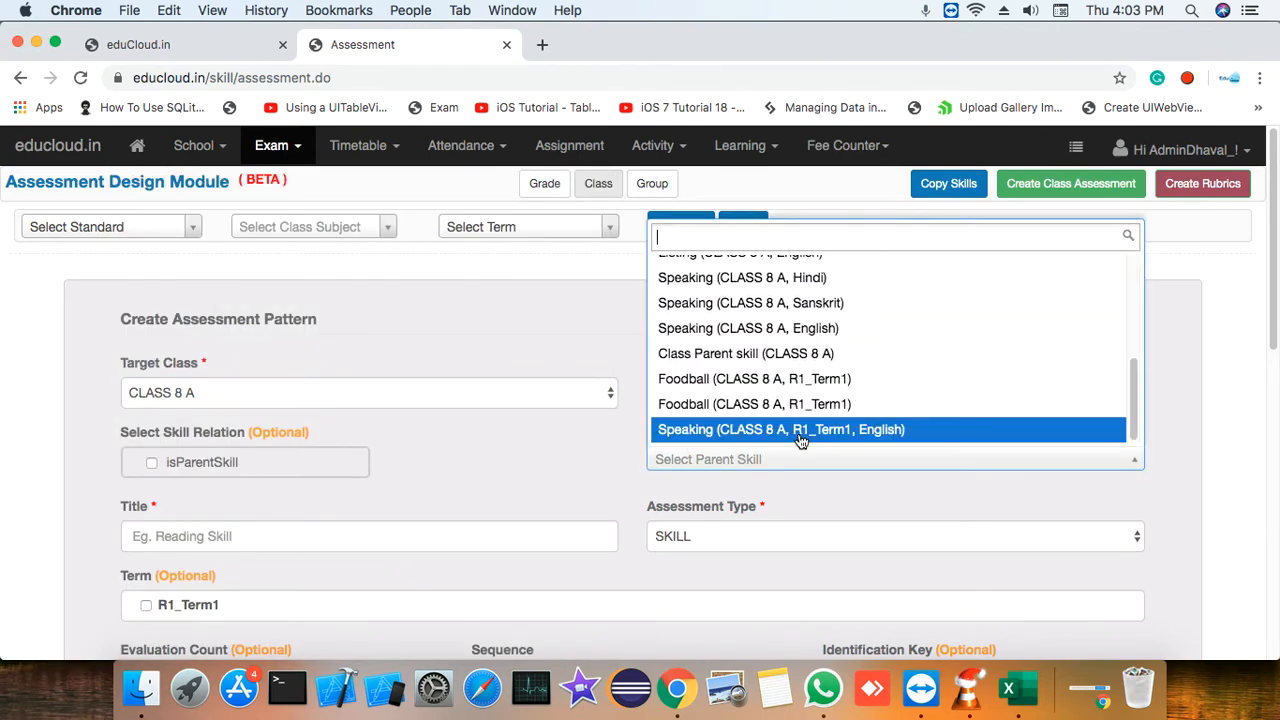
left_click(800, 436)
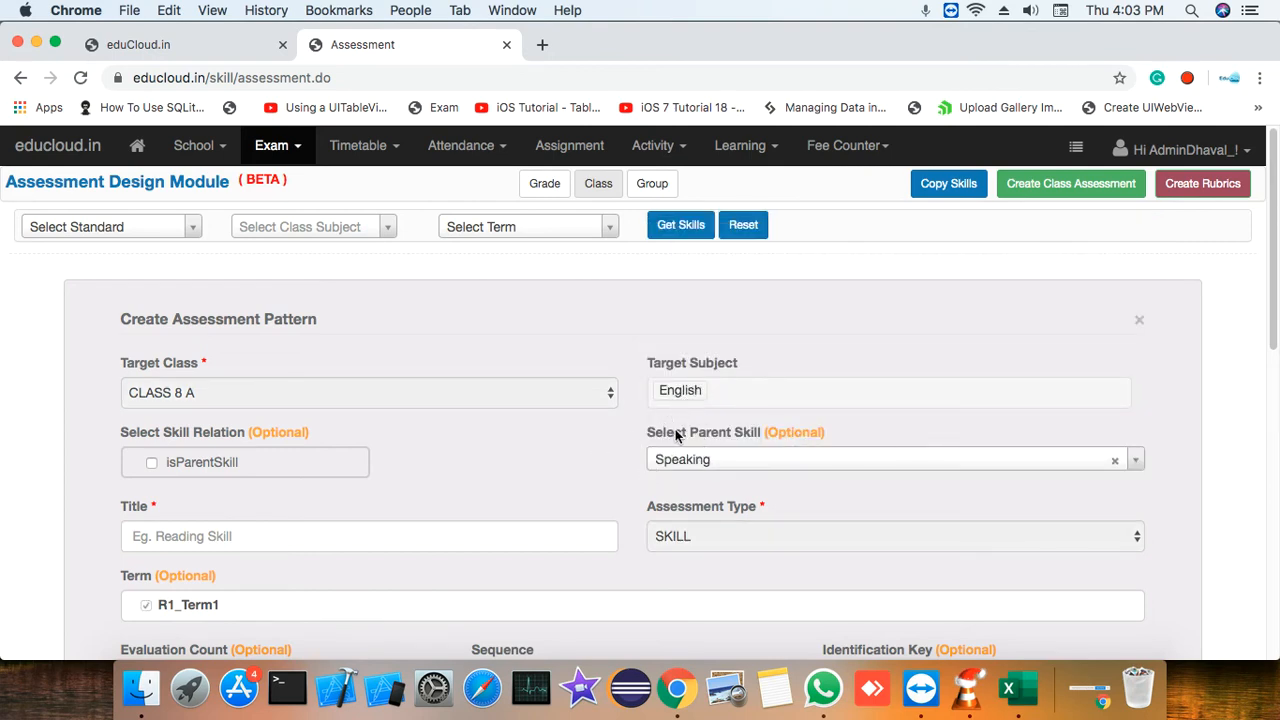
scroll(651, 449, "down", 3)
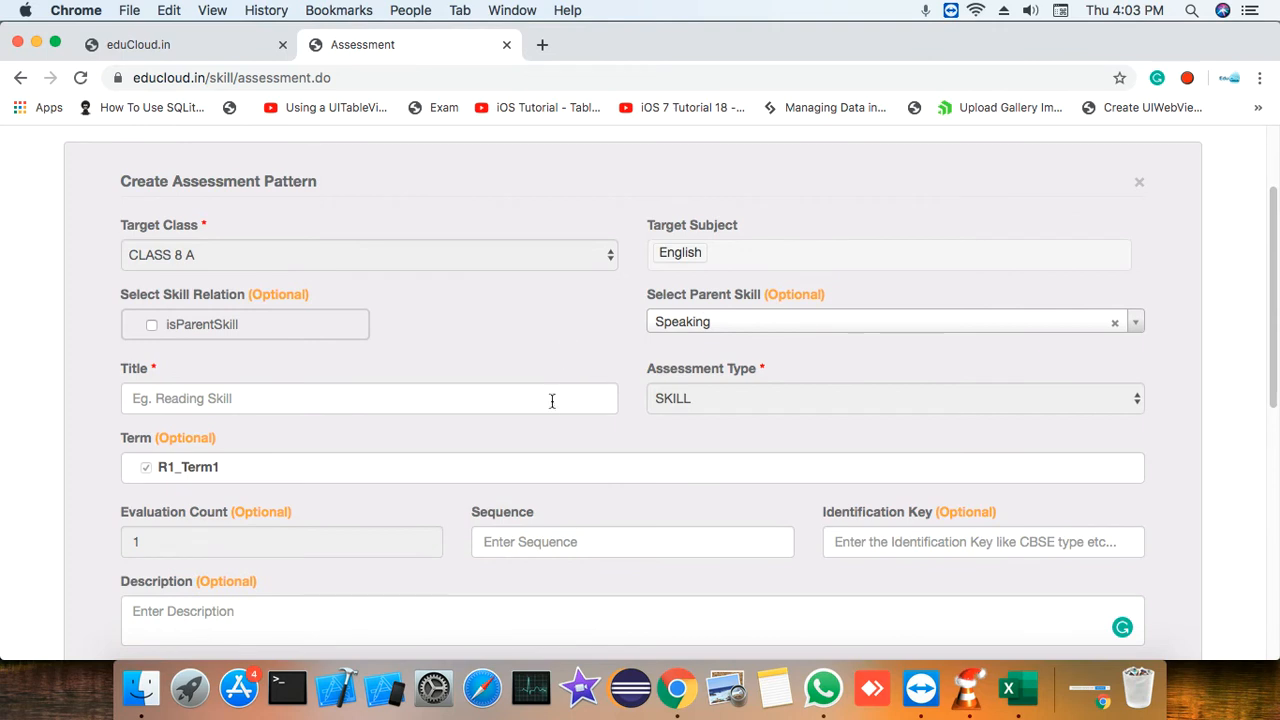
Enter "Pronunciation" as the title of the new child assessment
left_click(409, 400)
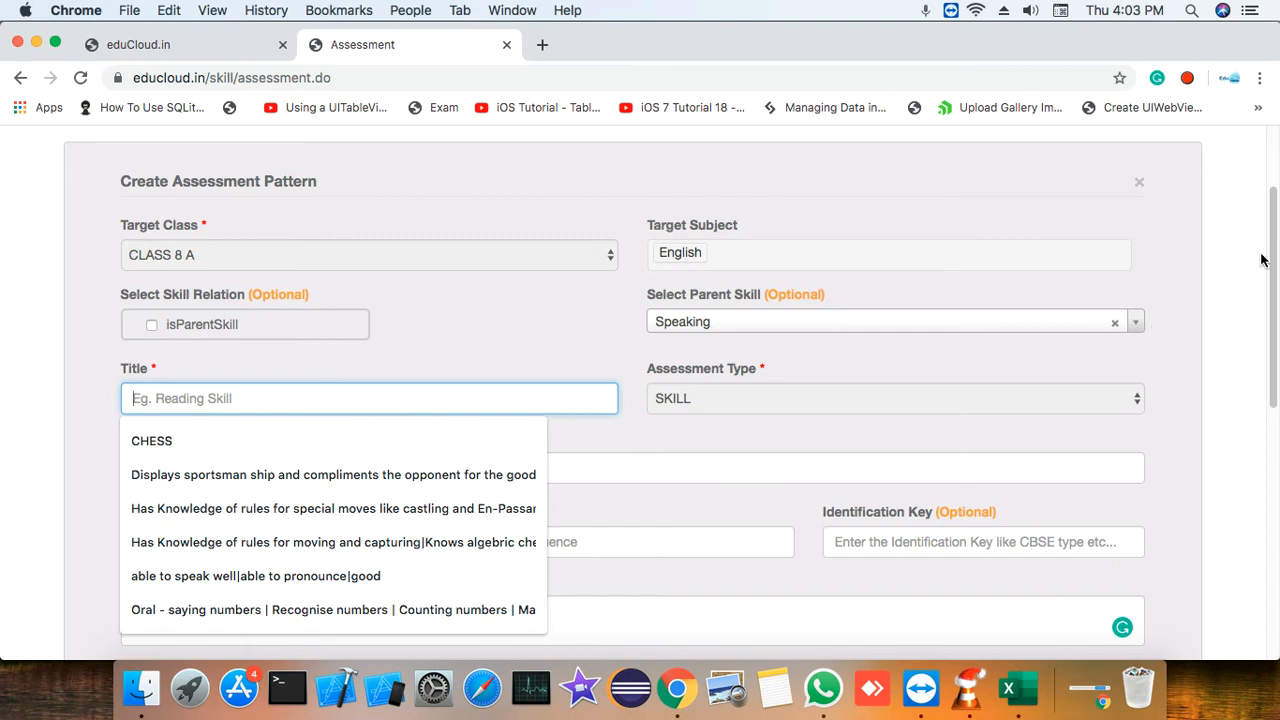
scroll(703, 370, "up", 3)
left_click(427, 515)
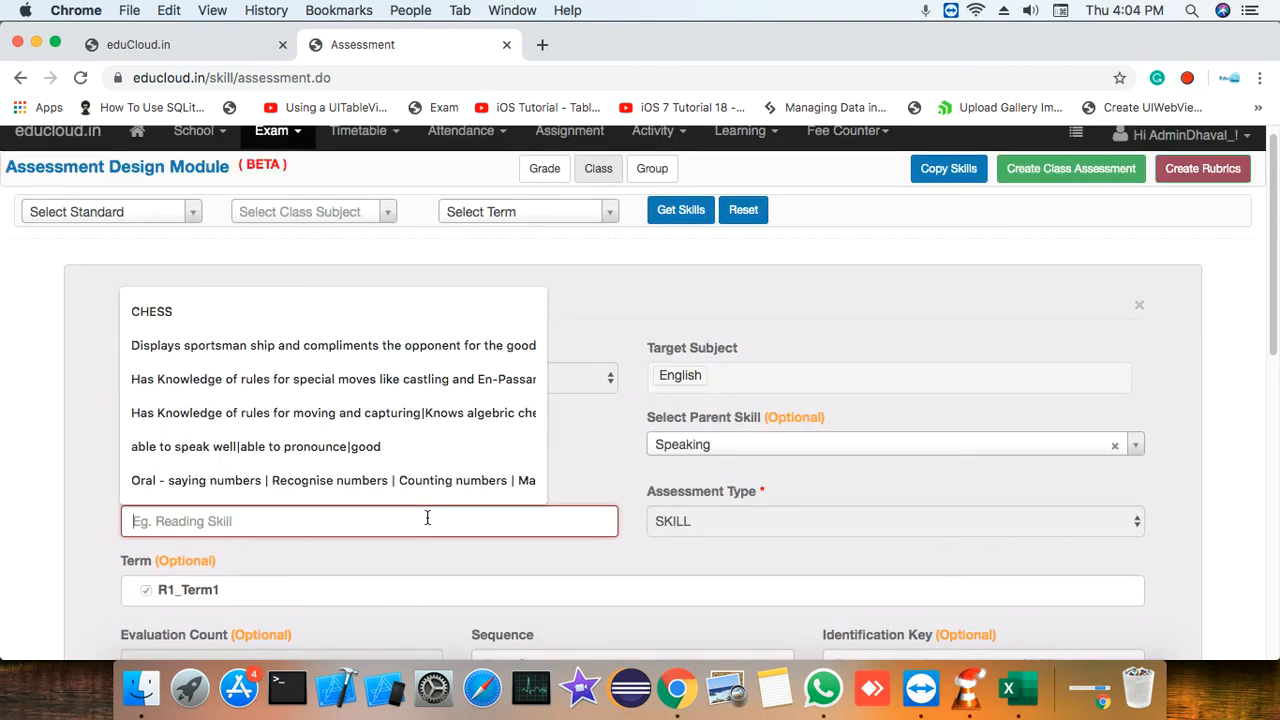
type("Pronunciation")
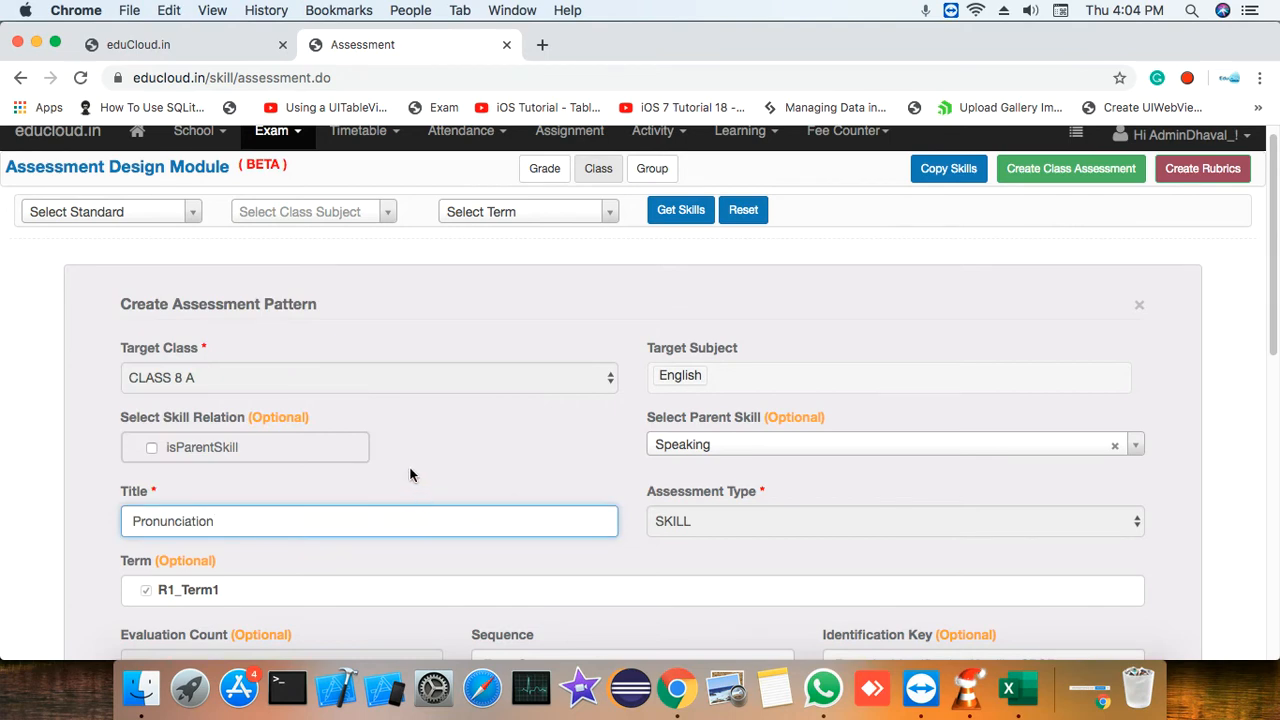
Fill in the Pronunciation assessment's description with "Student Prounances the word correctly"
scroll(428, 462, "down", 3)
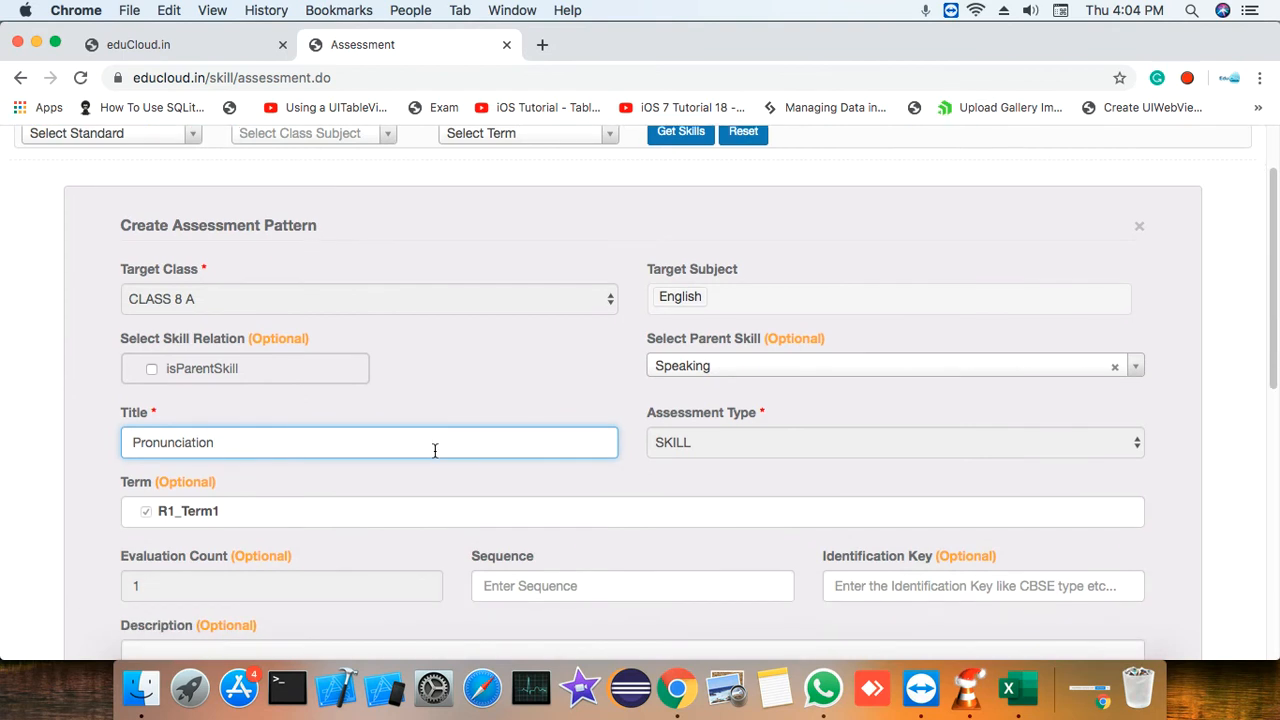
scroll(452, 450, "down", 1)
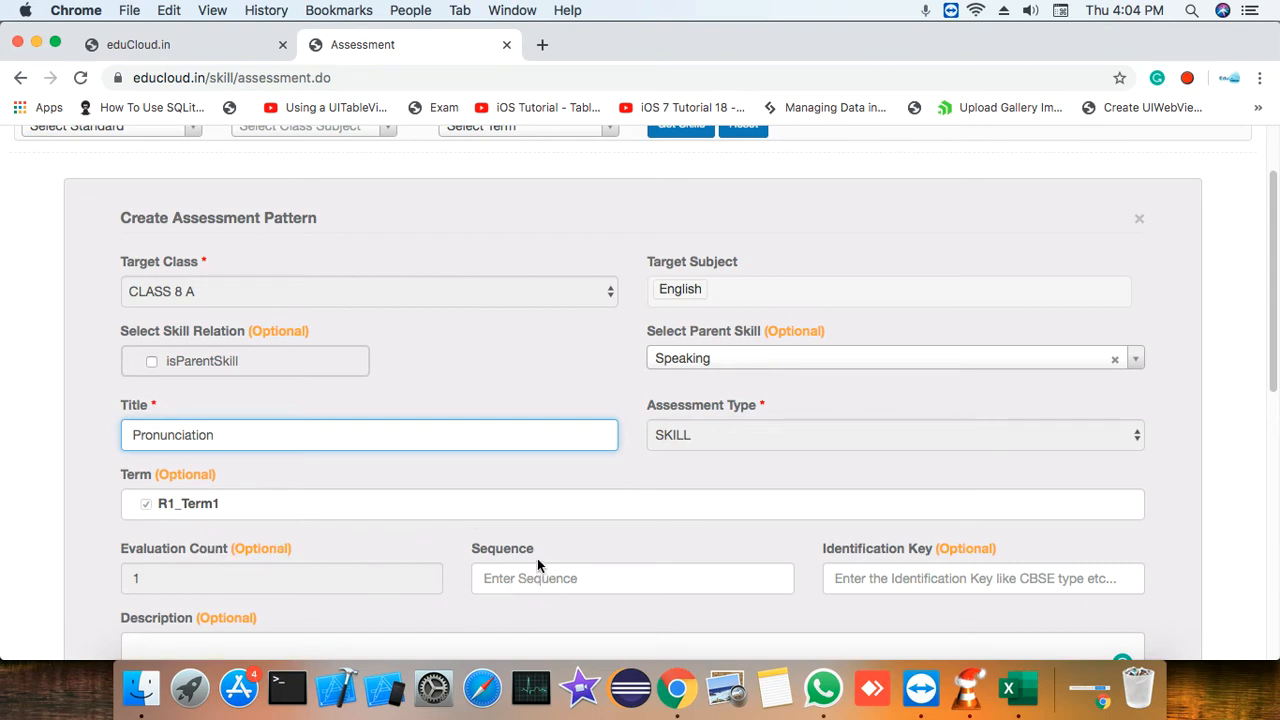
scroll(537, 563, "down", 1)
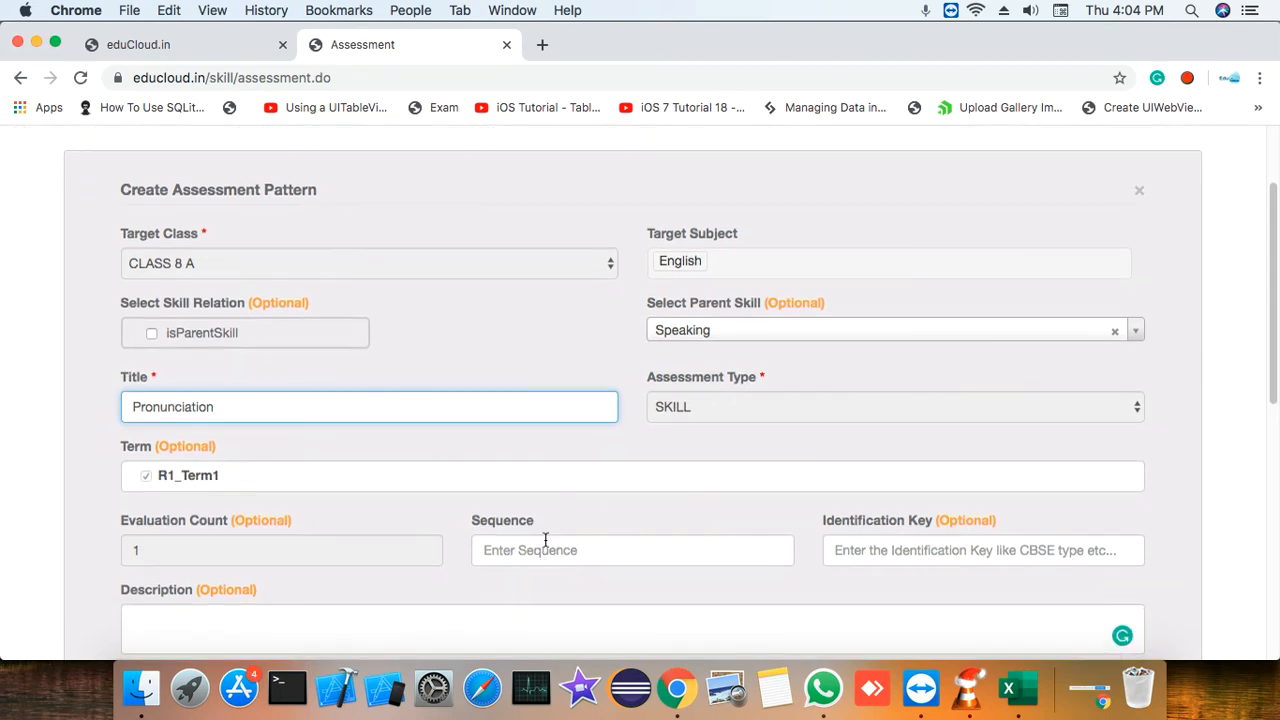
scroll(559, 490, "down", 1)
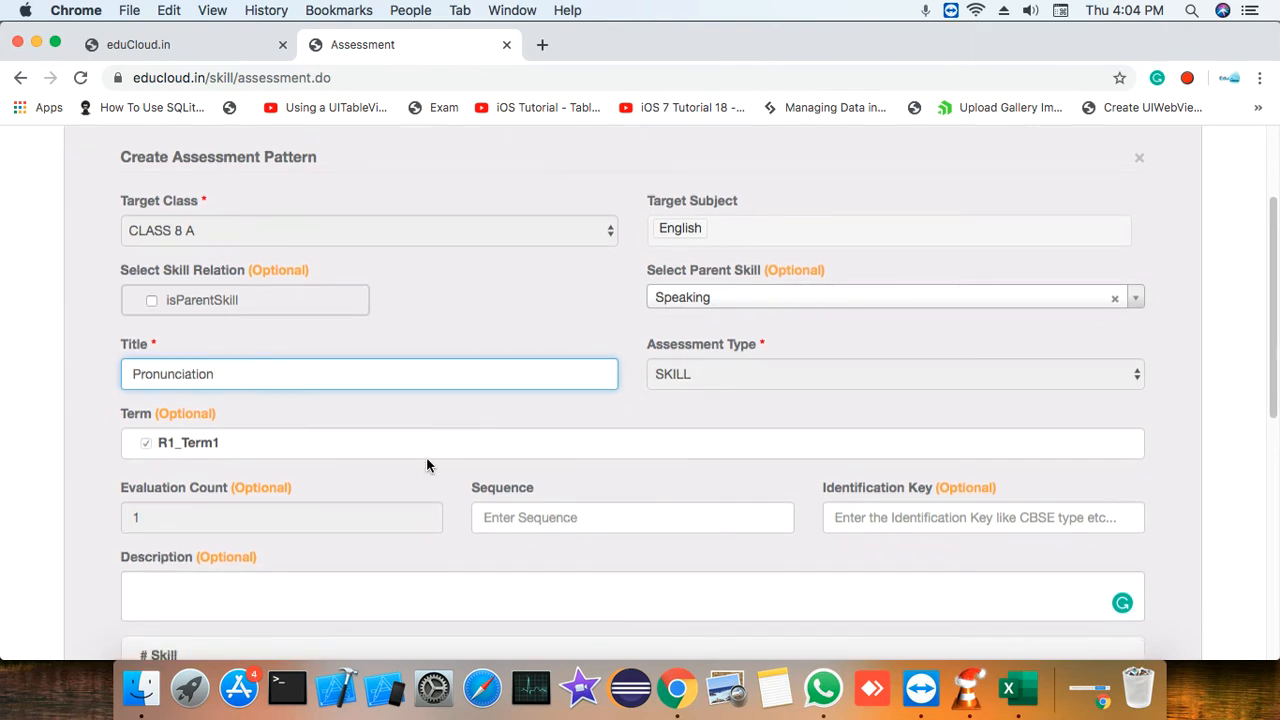
scroll(425, 464, "down", 3)
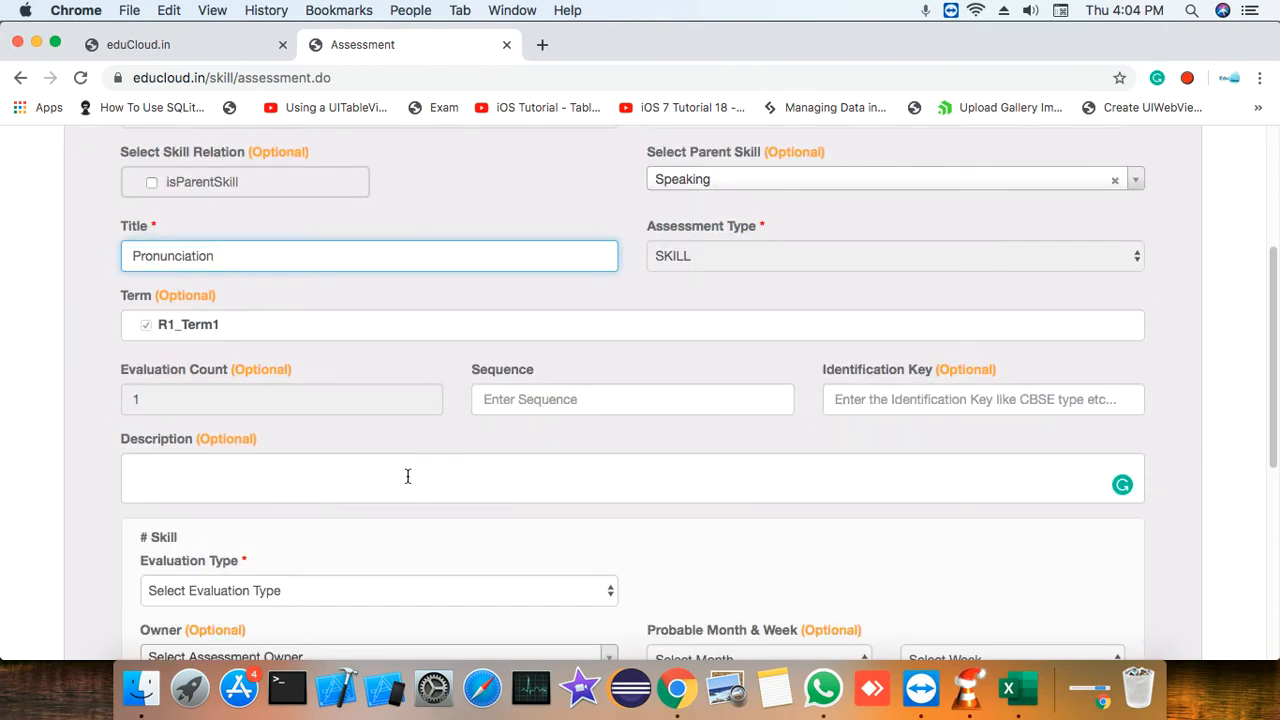
left_click(407, 476)
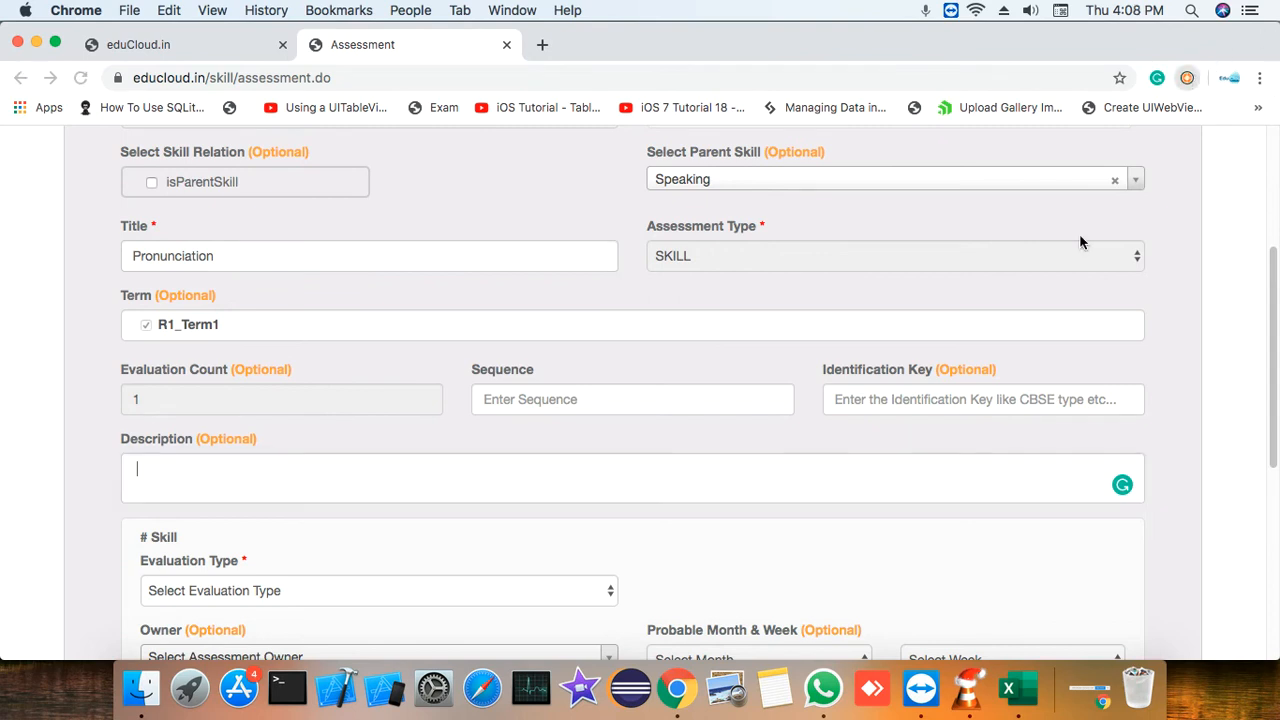
left_click(465, 500)
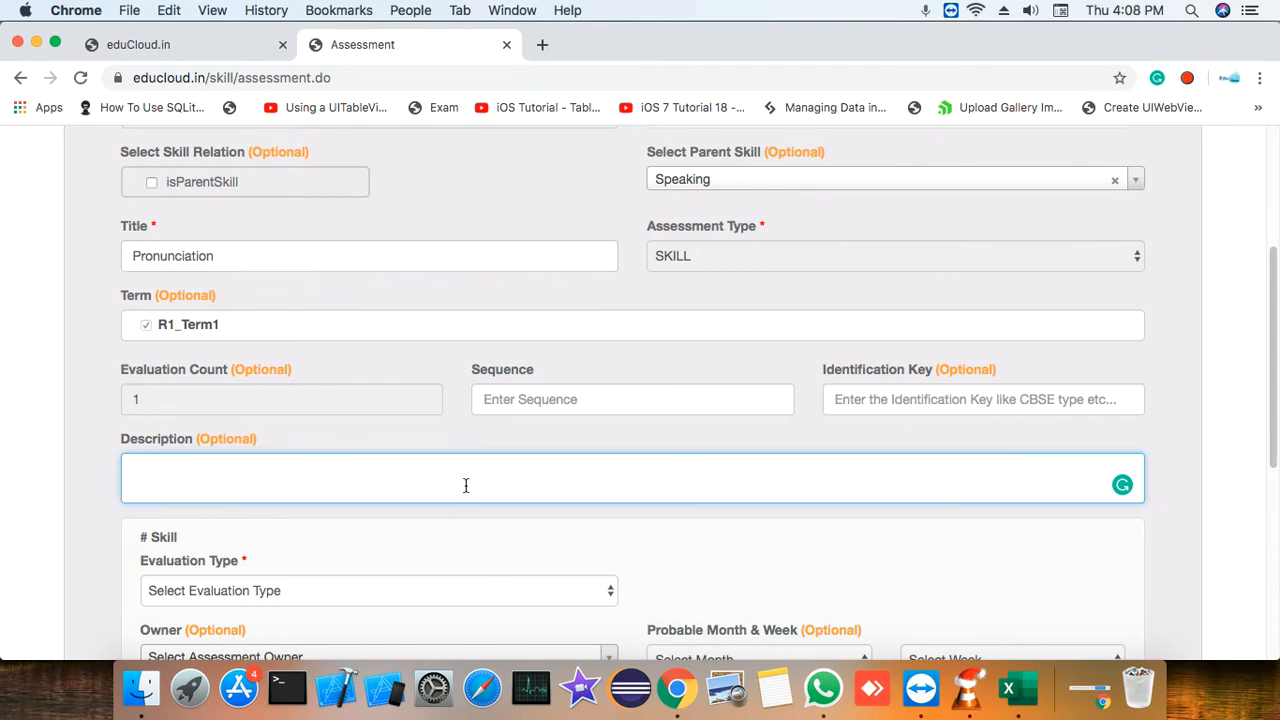
type("Student Prounances th")
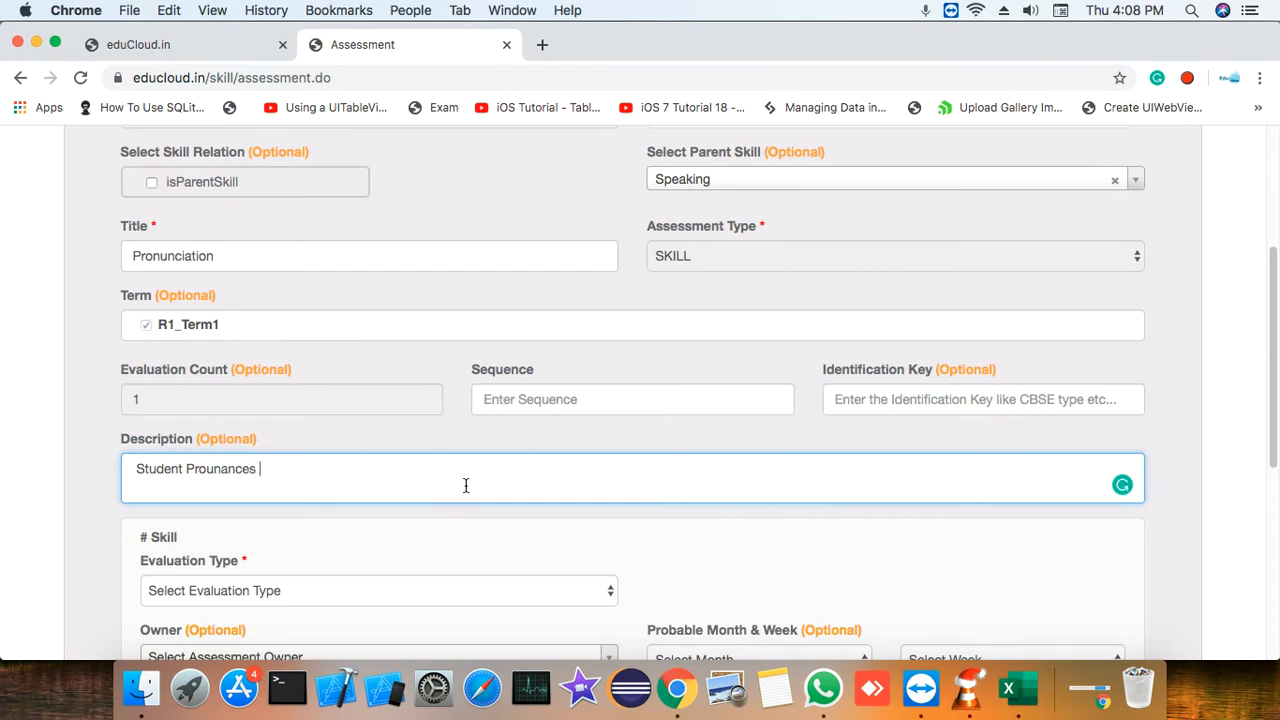
type("e")
type(" word core")
type("c")
key("BackSpace")
key("BackSpace")
type("rect")
key("BackSpace")
type("ly")
Set the skill's evaluation type to RADIO with the default value "Good,Excellent,Improvement"
scroll(503, 428, "down", 3)
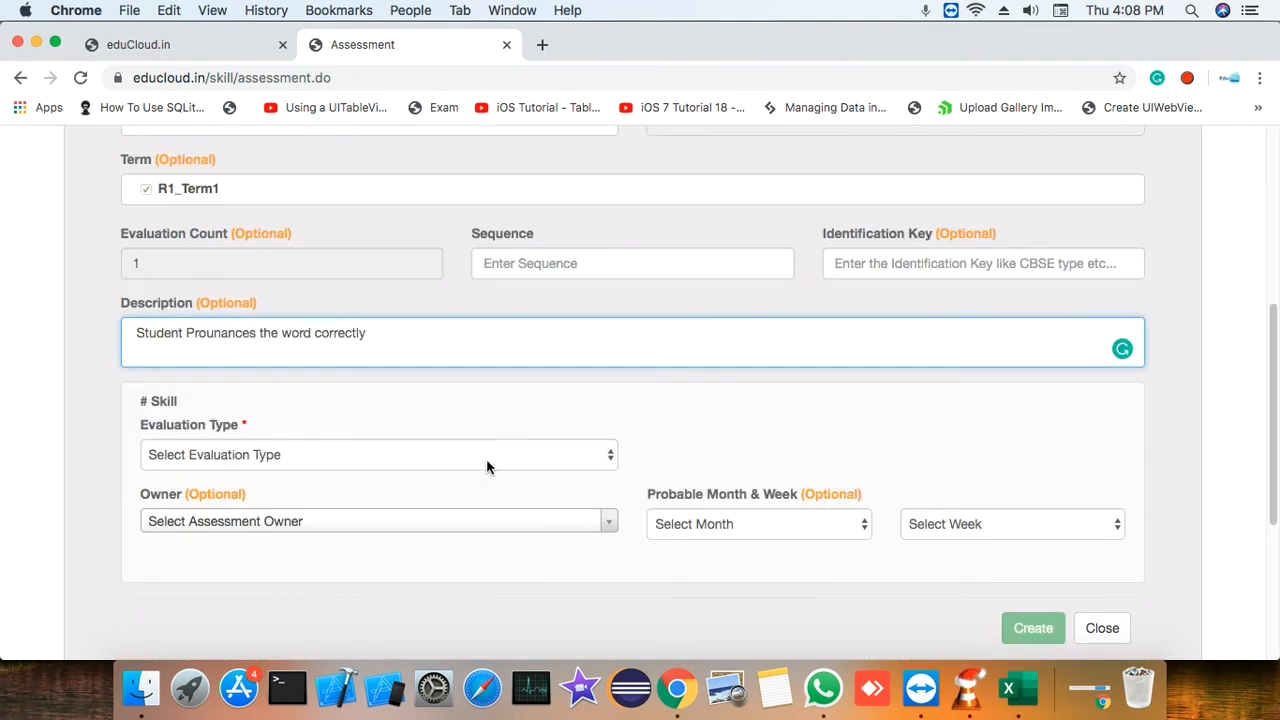
left_click(494, 455)
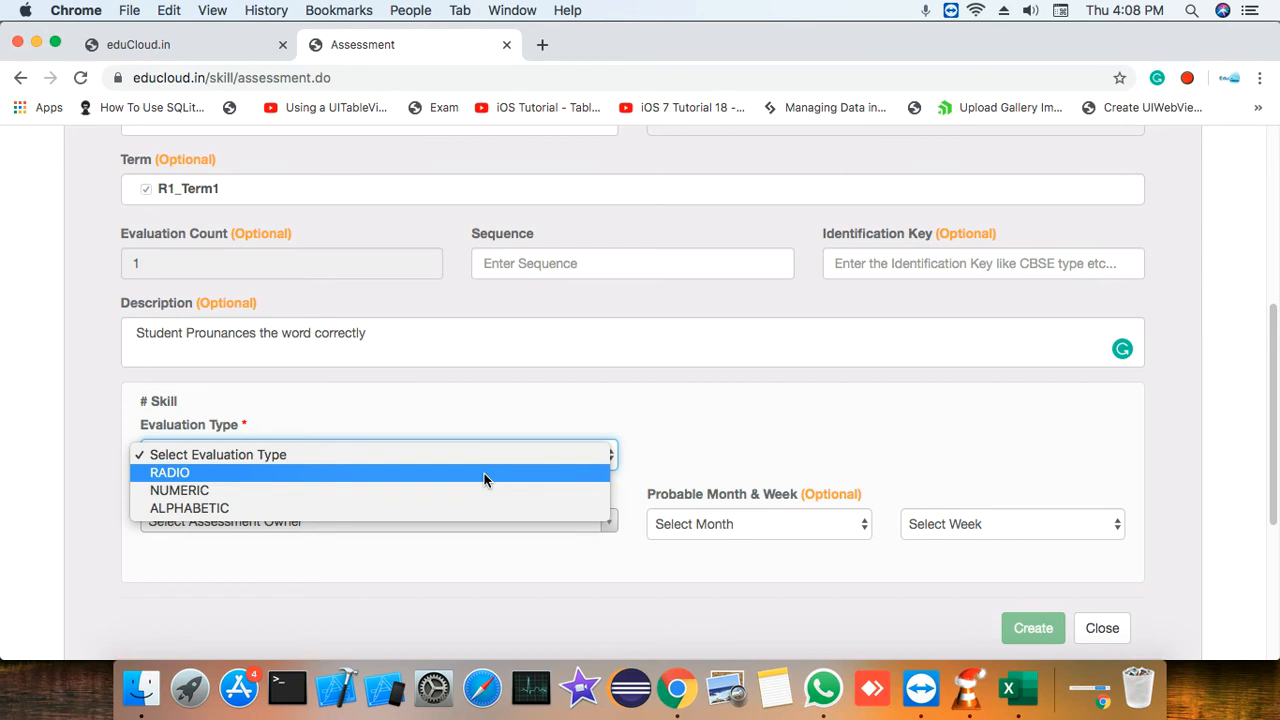
left_click(484, 473)
left_click(762, 466)
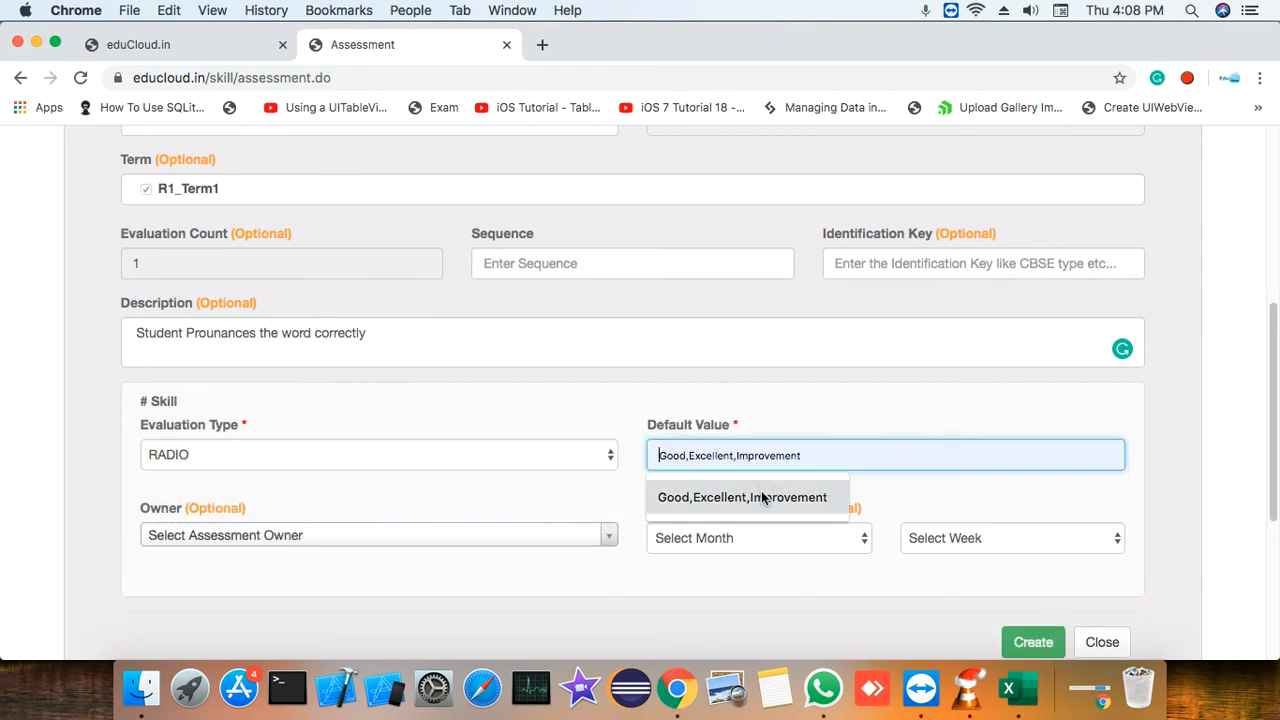
left_click(762, 497)
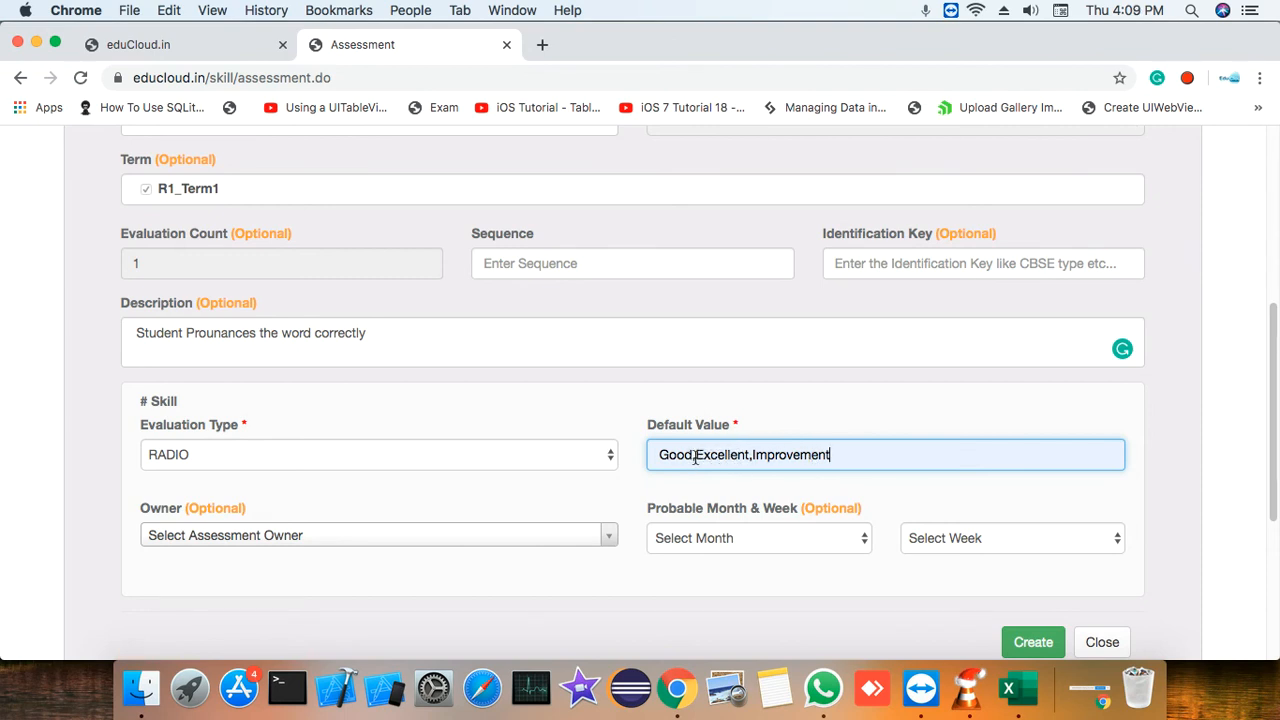
Set the skill's evaluation type to NUMERIC with a maximum value of 10
left_click(372, 461)
left_click(368, 472)
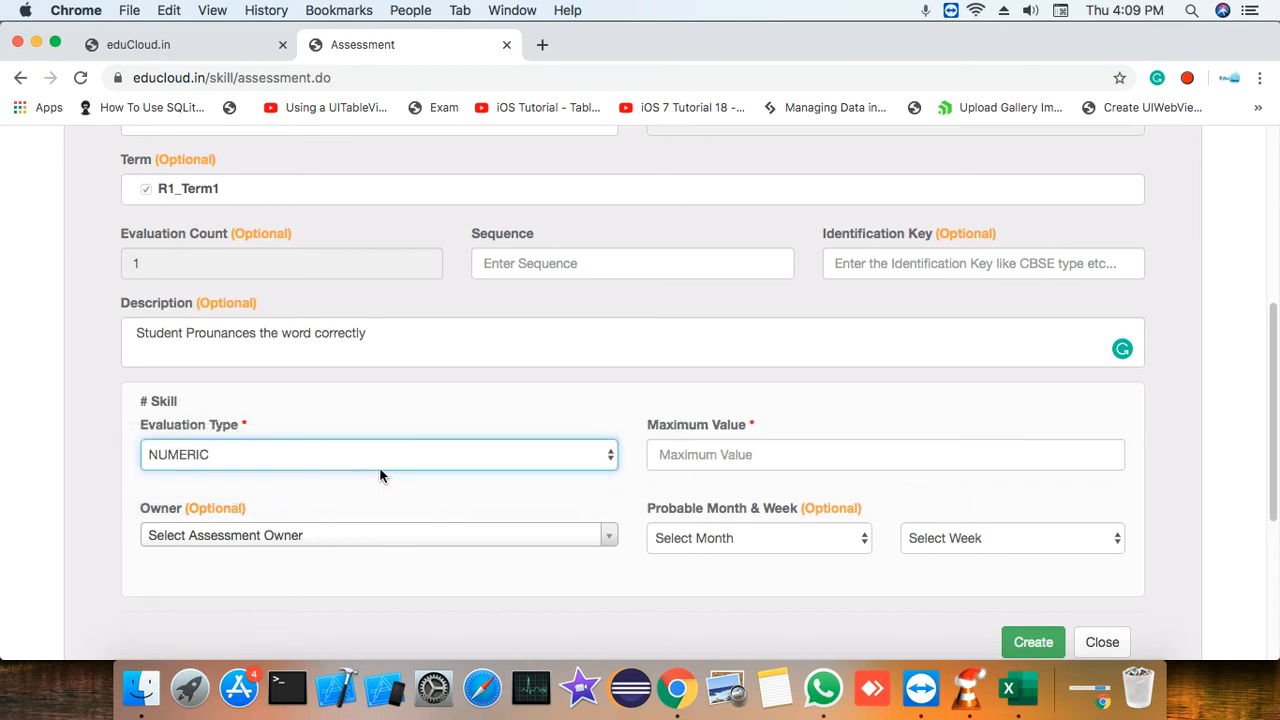
left_click(731, 456)
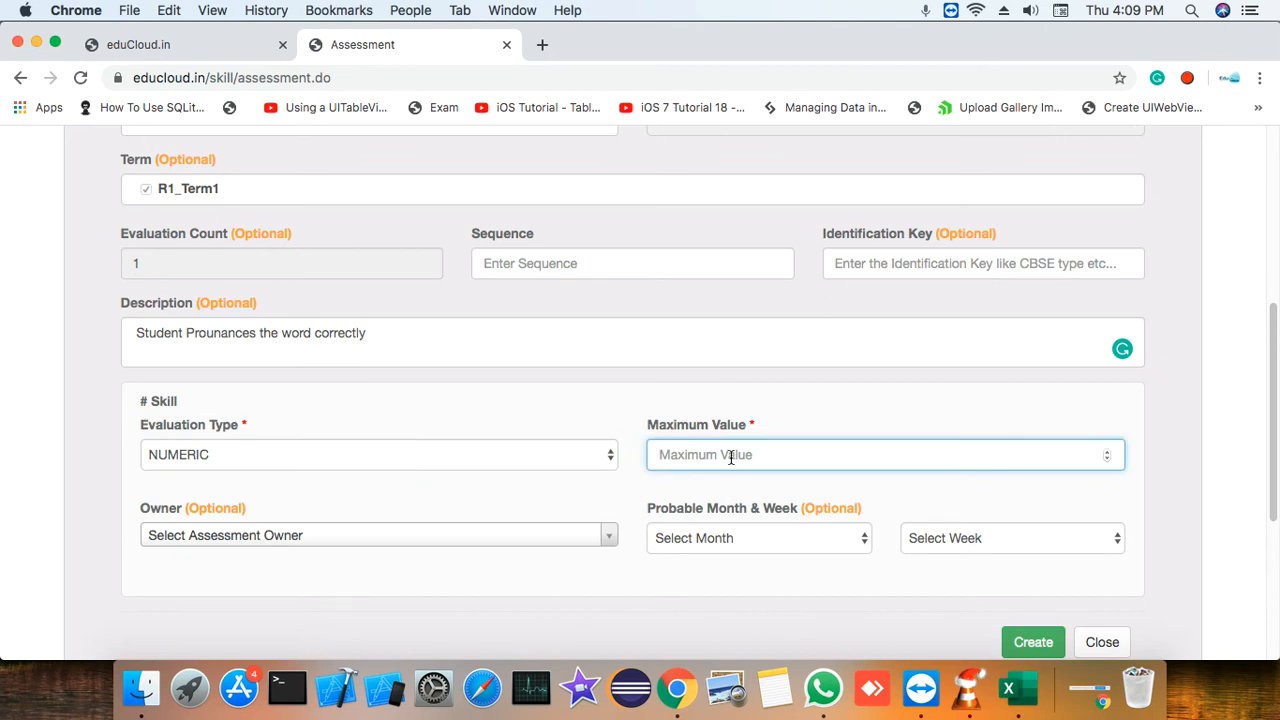
type("10")
left_click(587, 498)
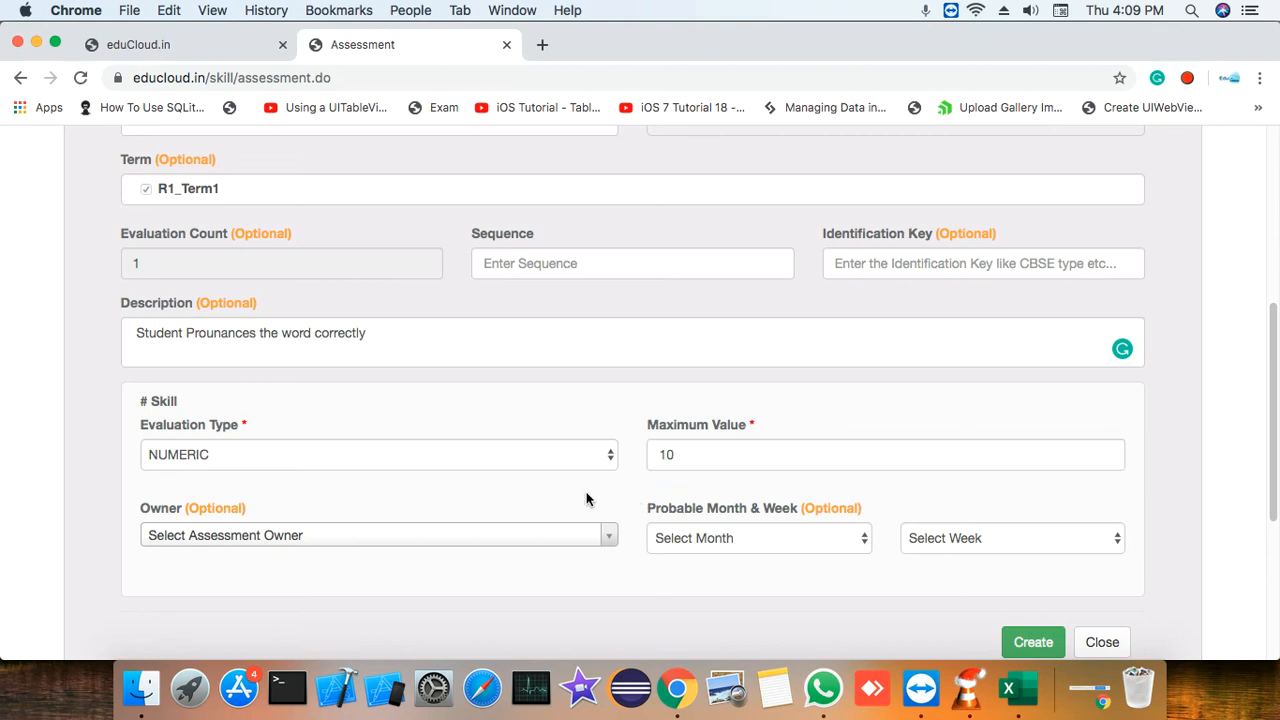
left_click(358, 541)
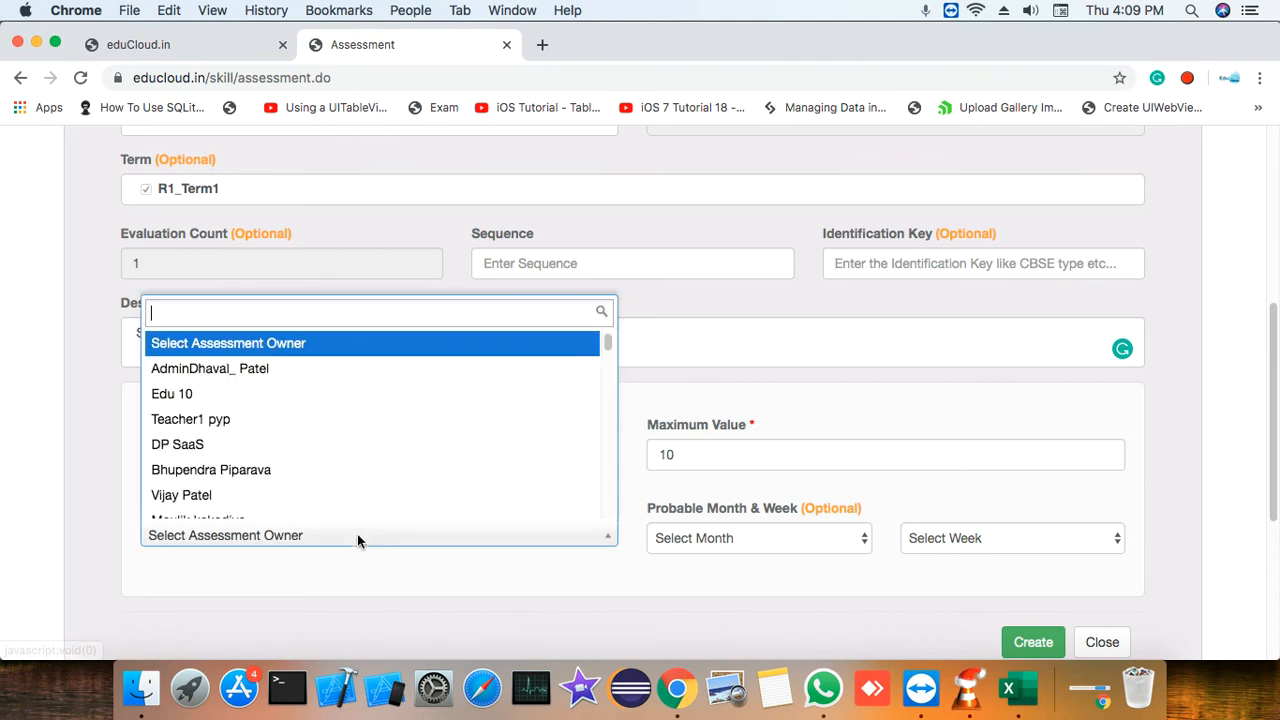
left_click(410, 568)
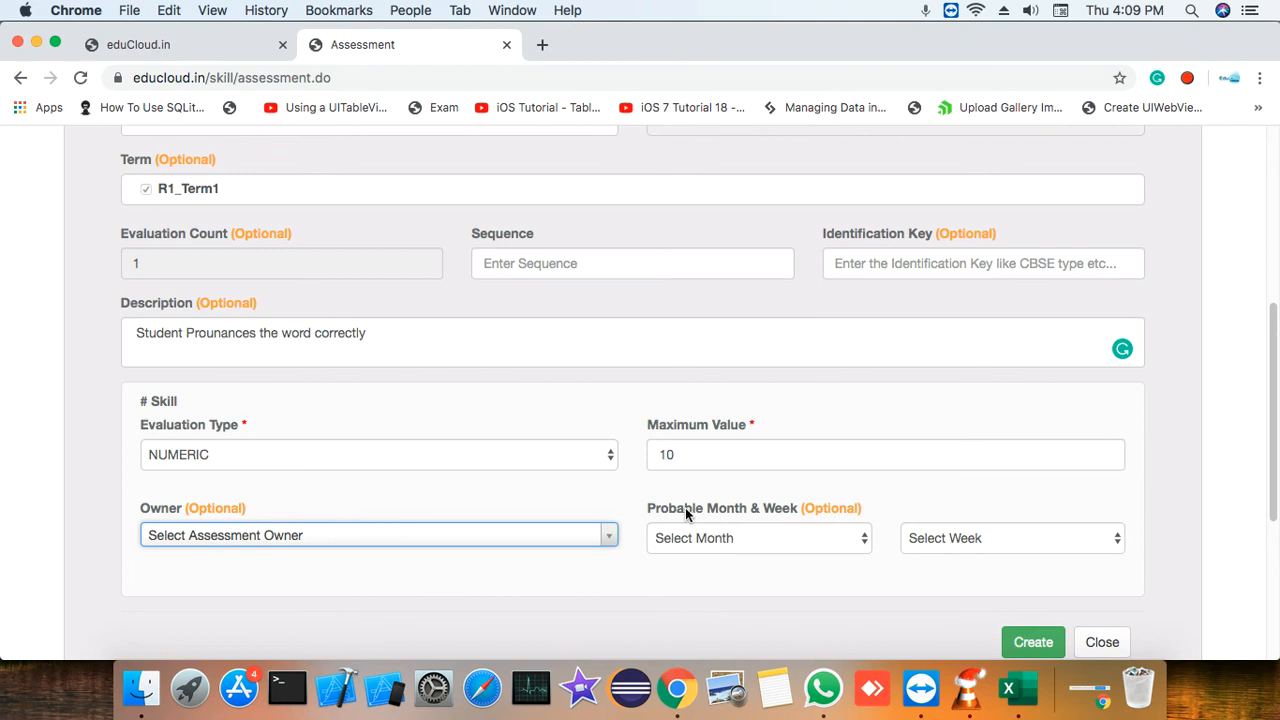
Set the skill's probable month to July and its week to 3
left_click(745, 540)
scroll(748, 581, "down", 5)
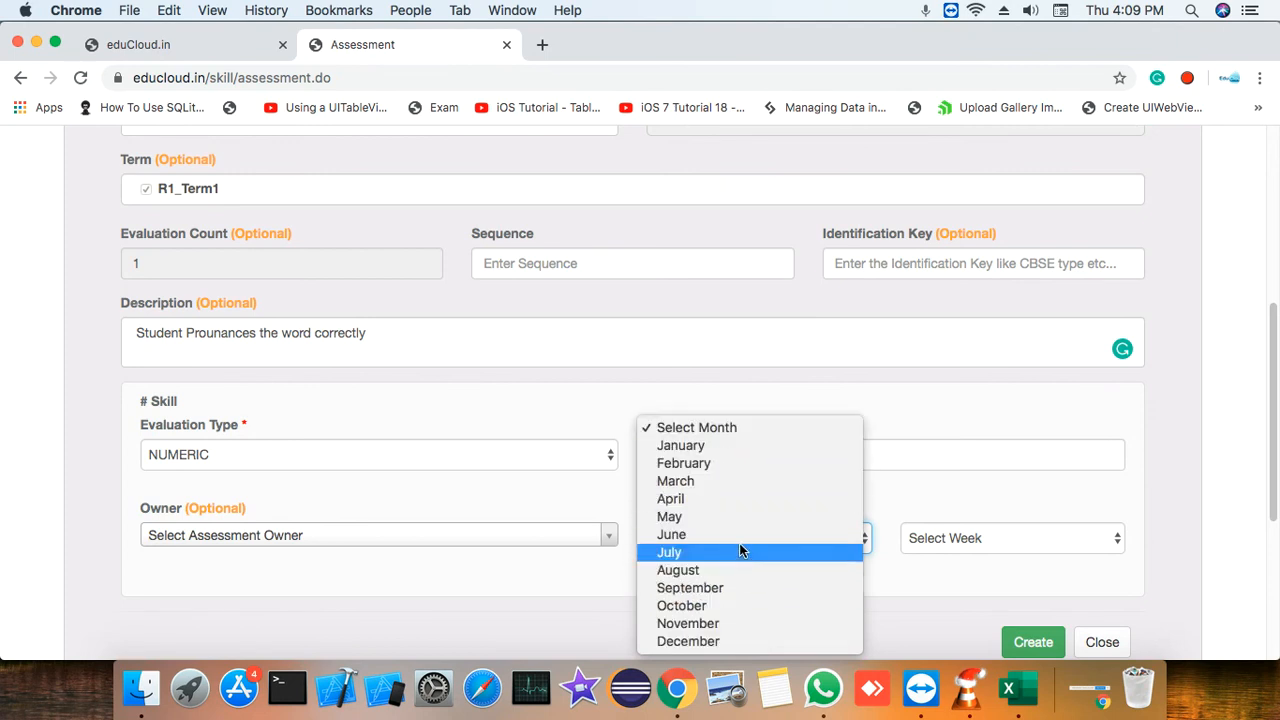
left_click(741, 551)
left_click(973, 538)
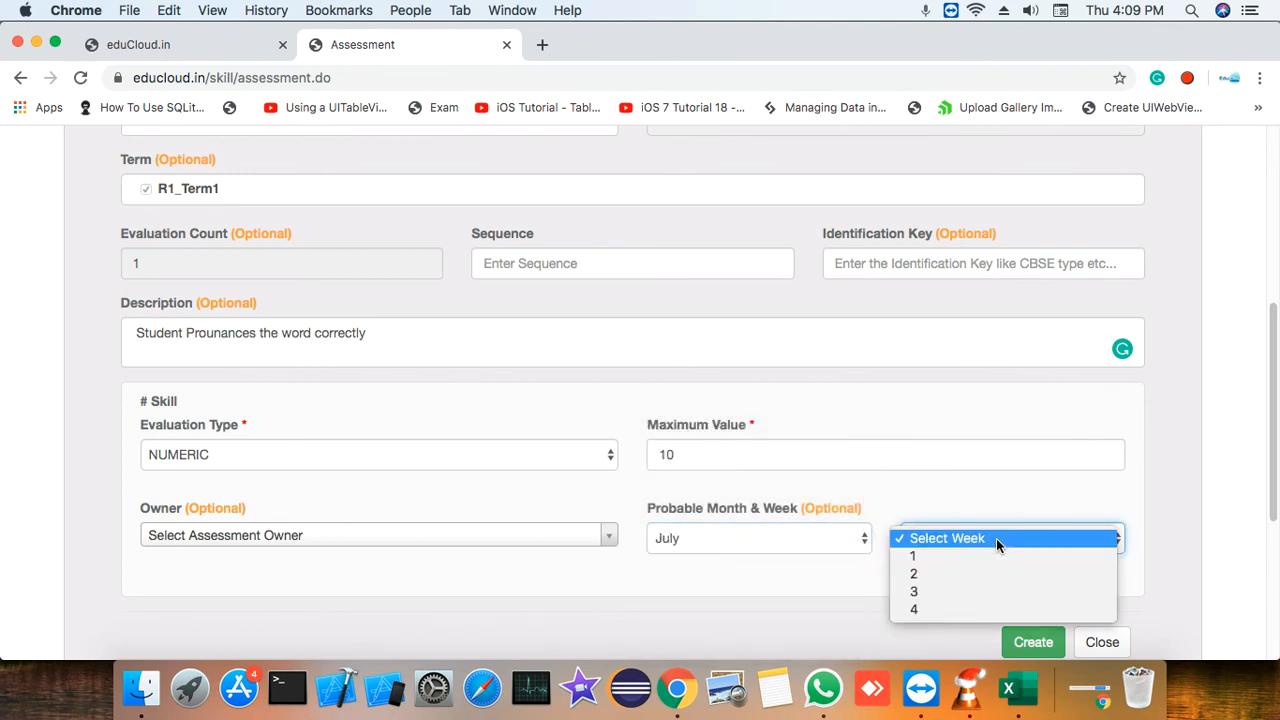
left_click(971, 593)
left_click(912, 569)
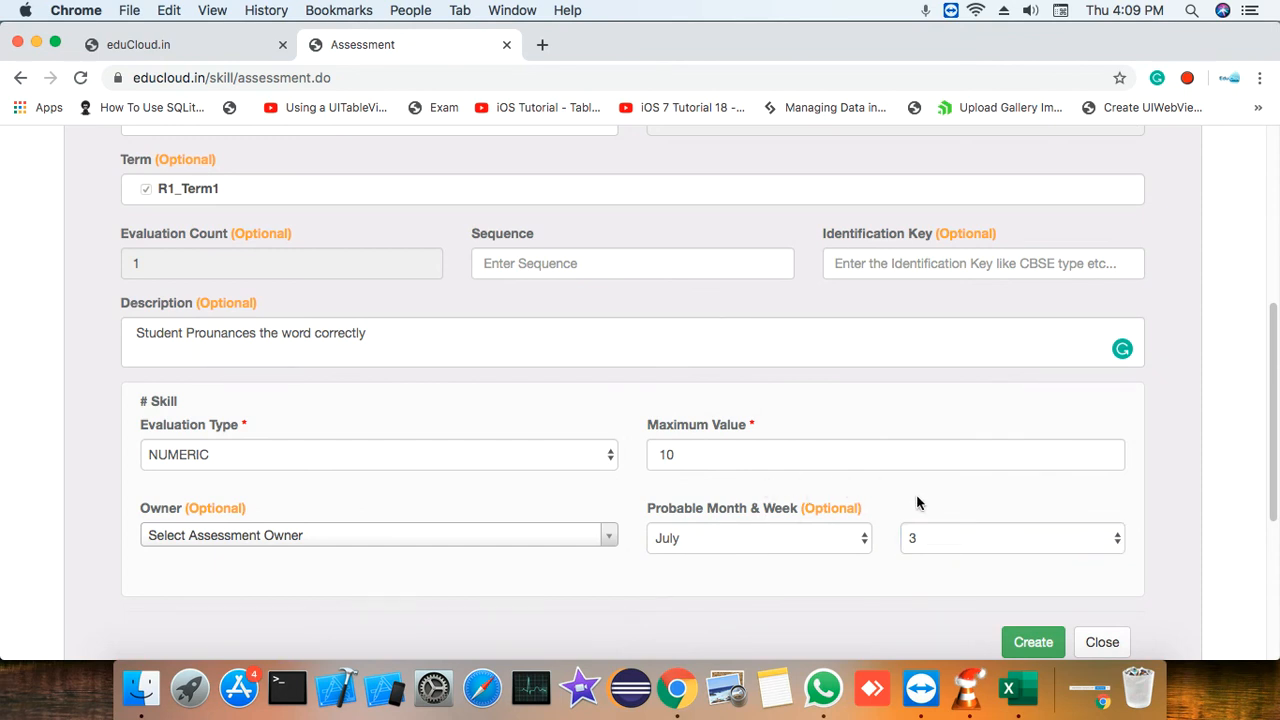
Create the Pronunciation assessment and dismiss the confirmation message
scroll(960, 510, "down", 1)
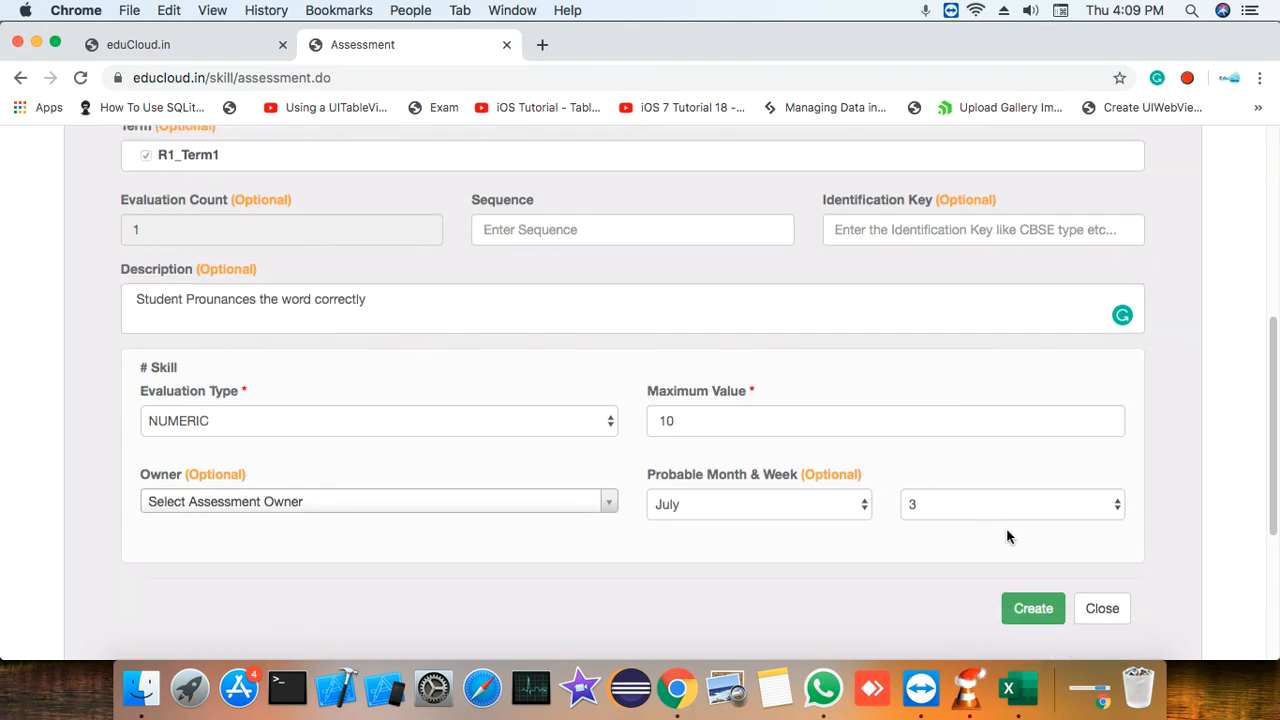
left_click(1046, 609)
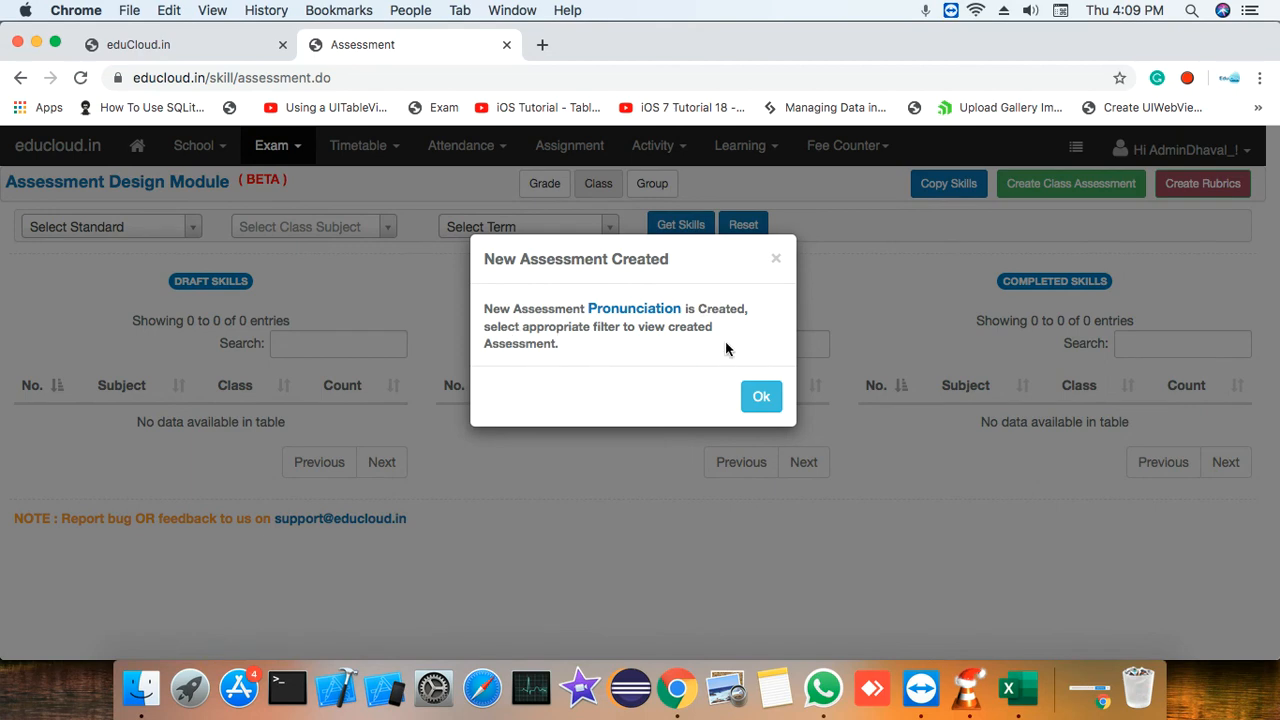
left_click(762, 400)
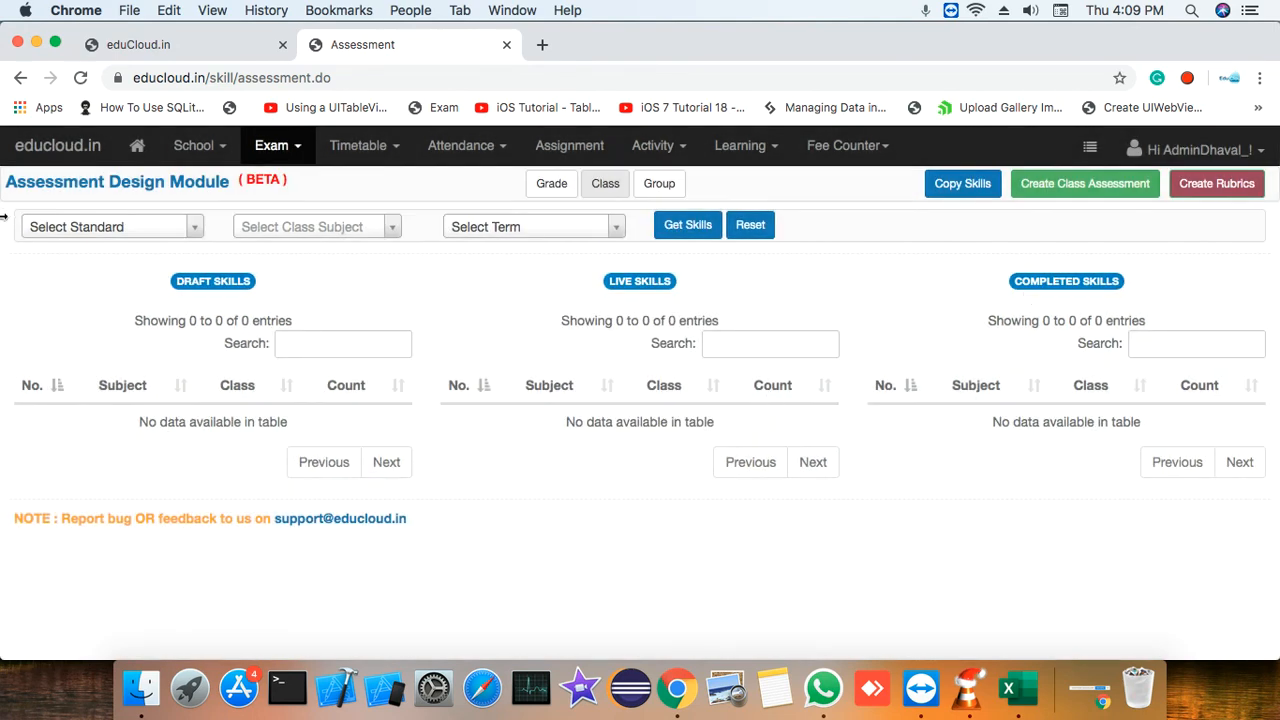
Retrieve the skills for the standard CLASS 8 A and the class subject English
left_click(114, 226)
scroll(138, 300, "down", 10)
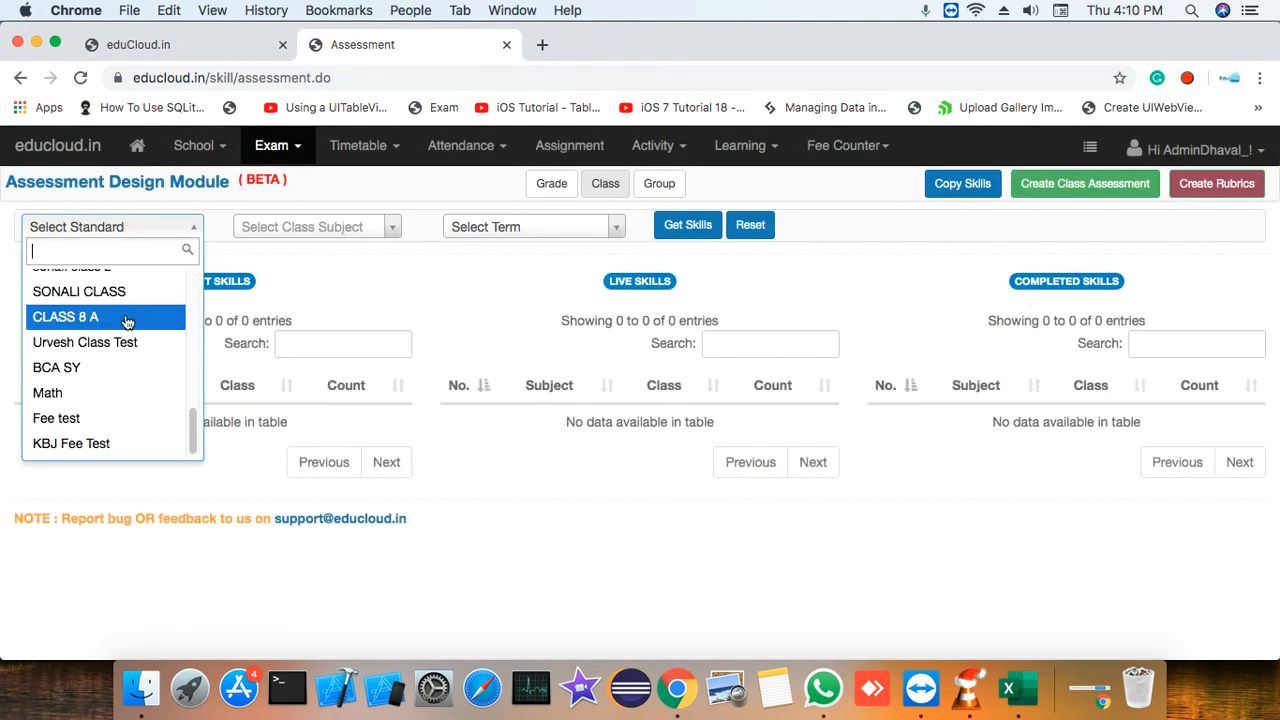
left_click(126, 318)
left_click(318, 228)
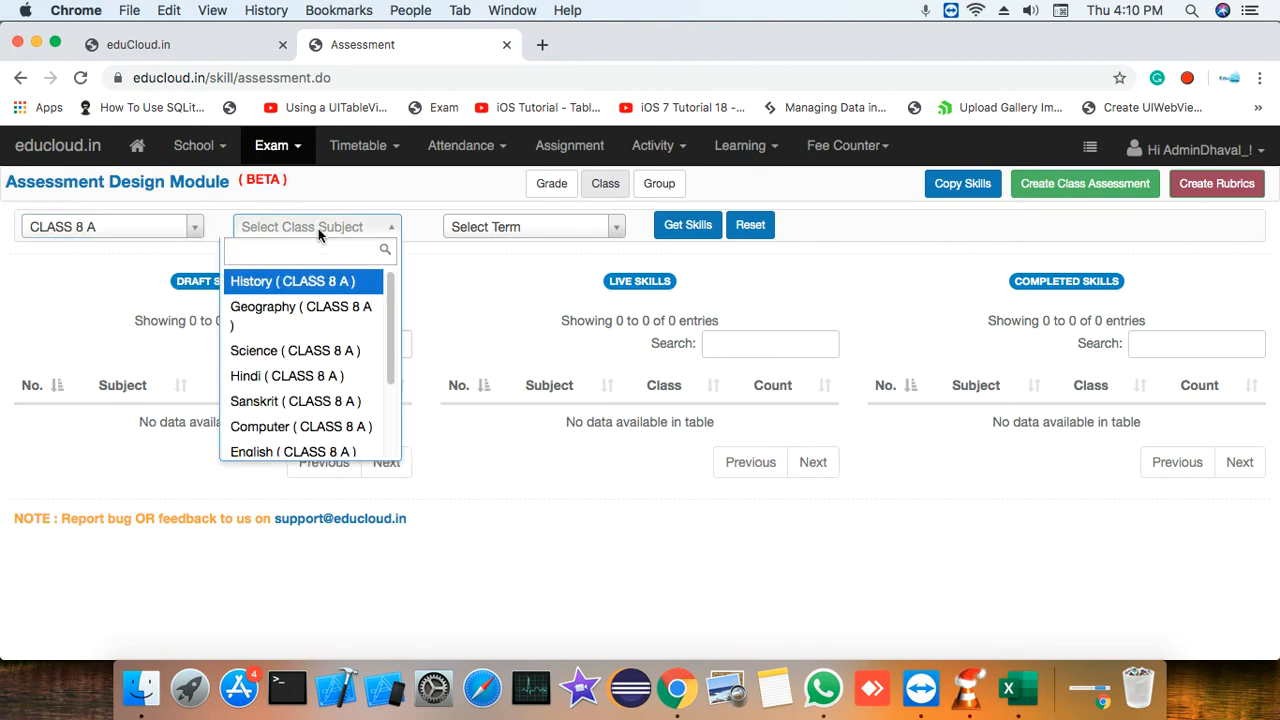
left_click(276, 451)
left_click(690, 226)
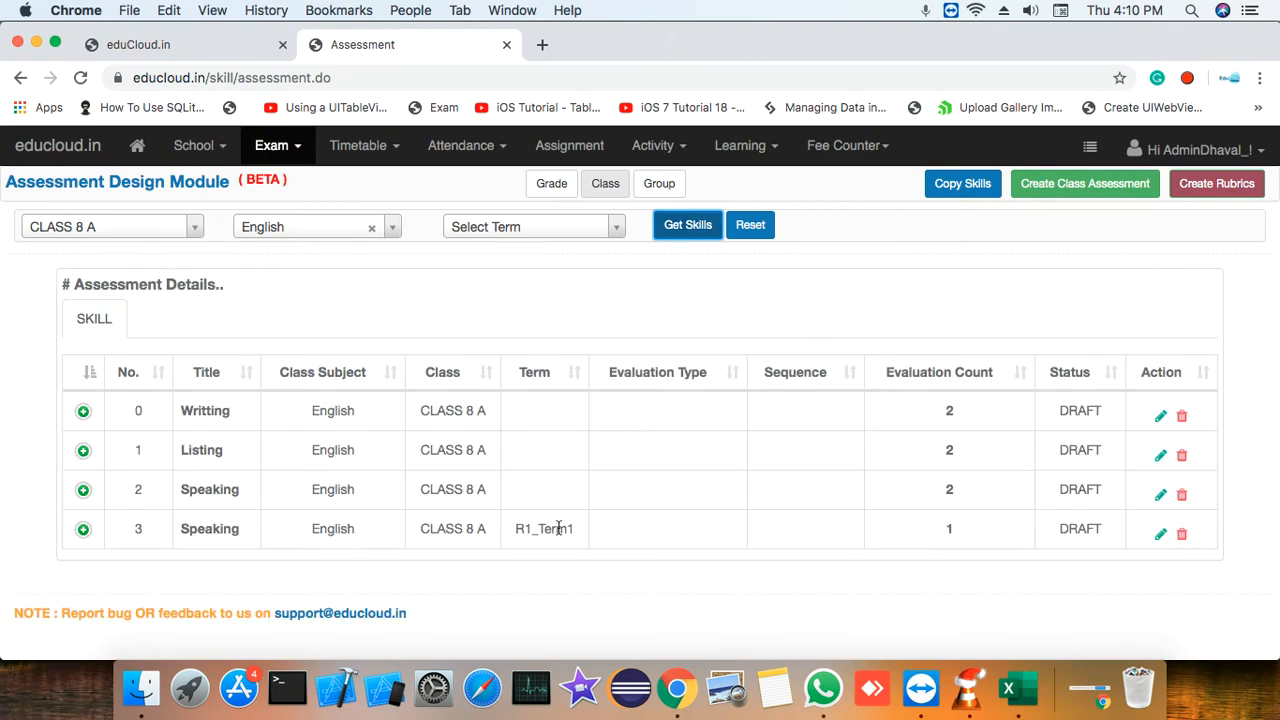
Expand the Speaking skill for R1_Term1 and review its child skills
left_click(82, 531)
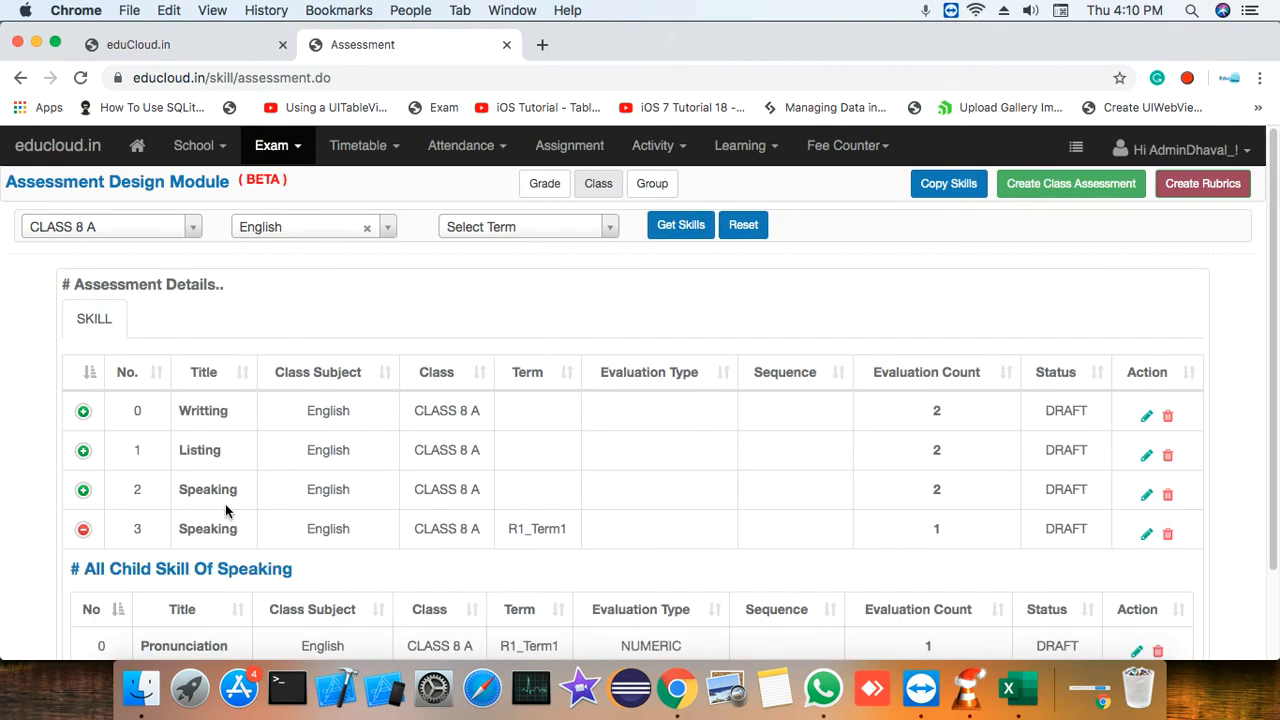
scroll(225, 506, "down", 3)
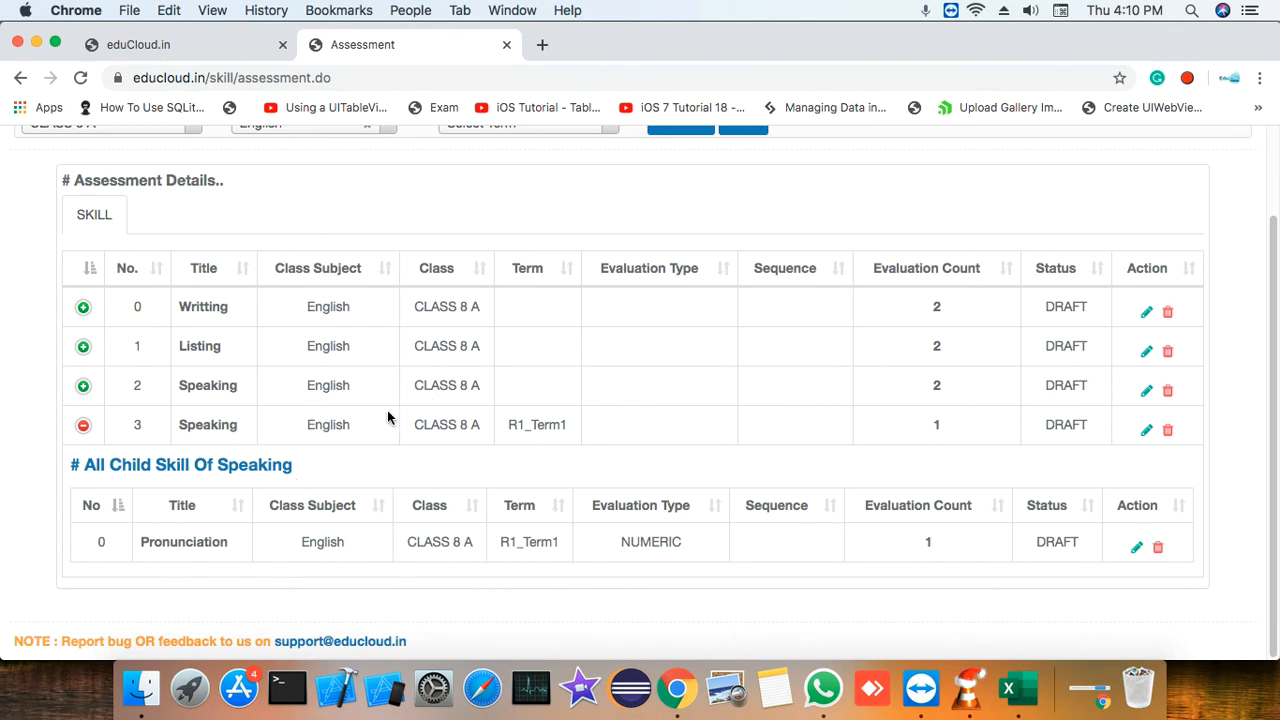
left_click_drag(280, 429, 364, 423)
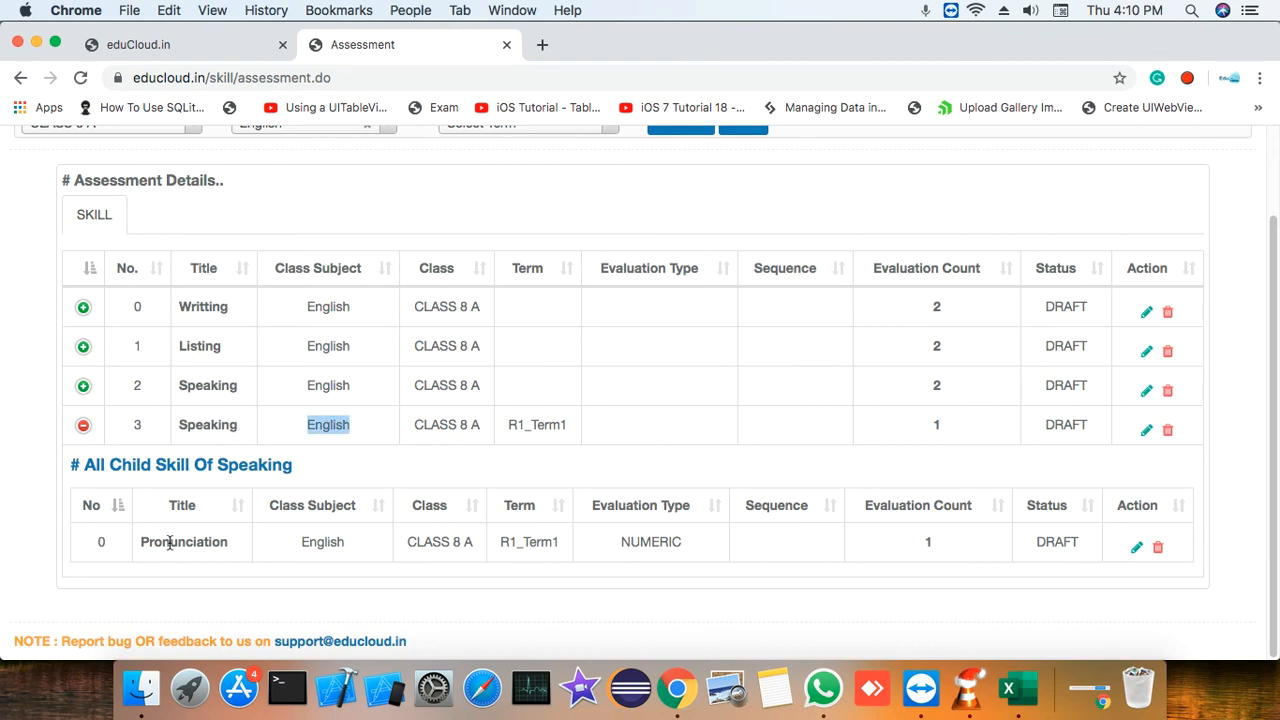